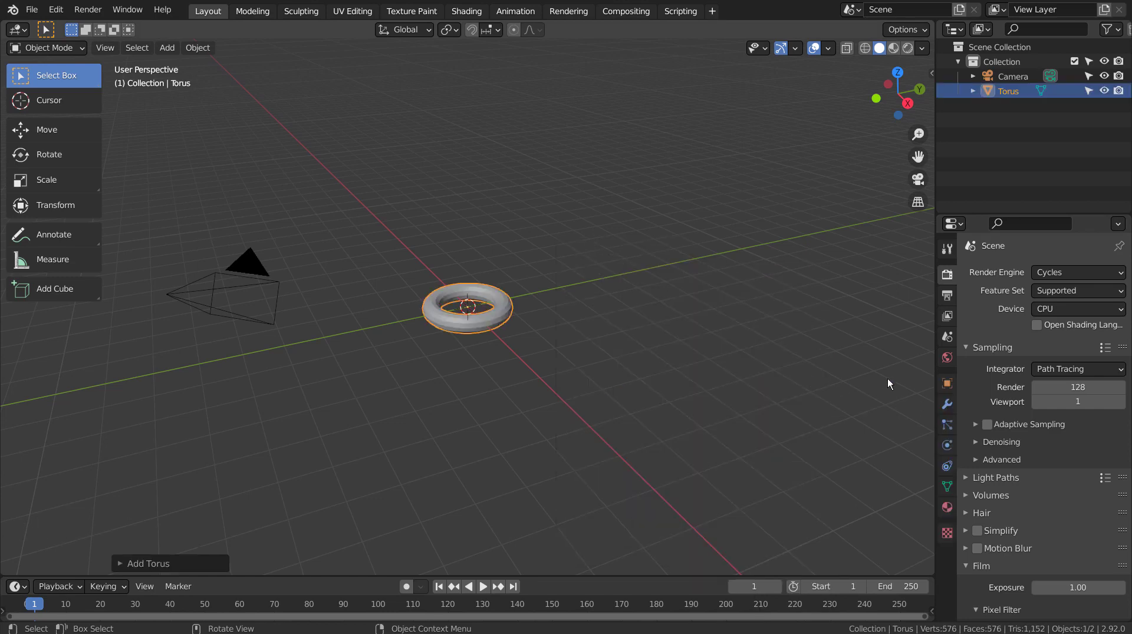
Add a Simple Deform modifier to the torus and set its twist angle to 360°
left_click(947, 404)
left_click(1065, 275)
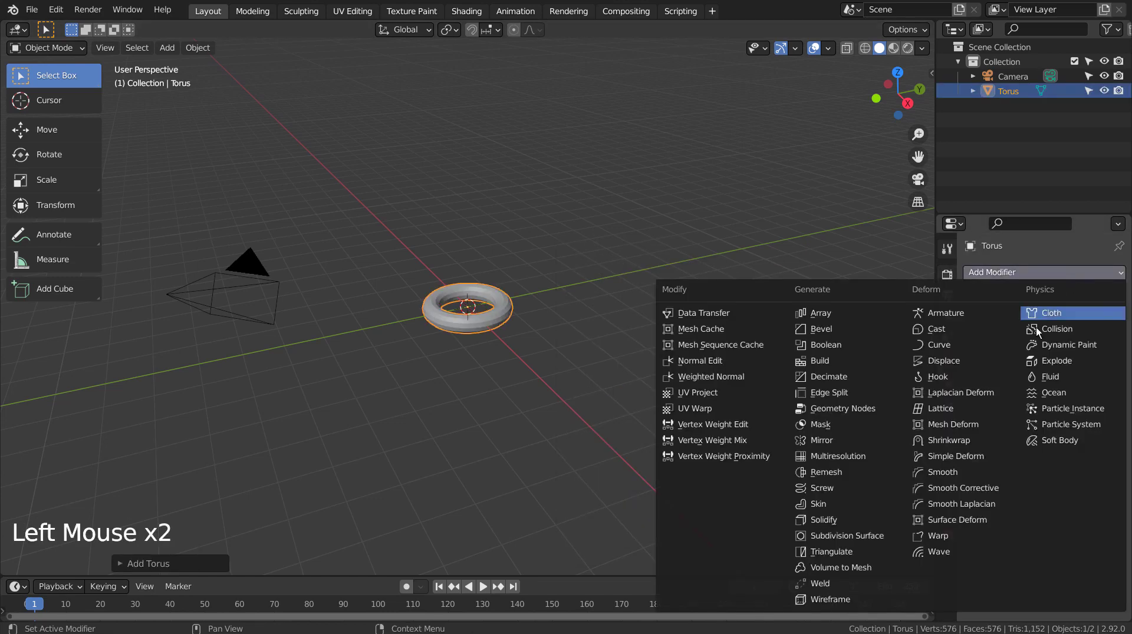
left_click(992, 458)
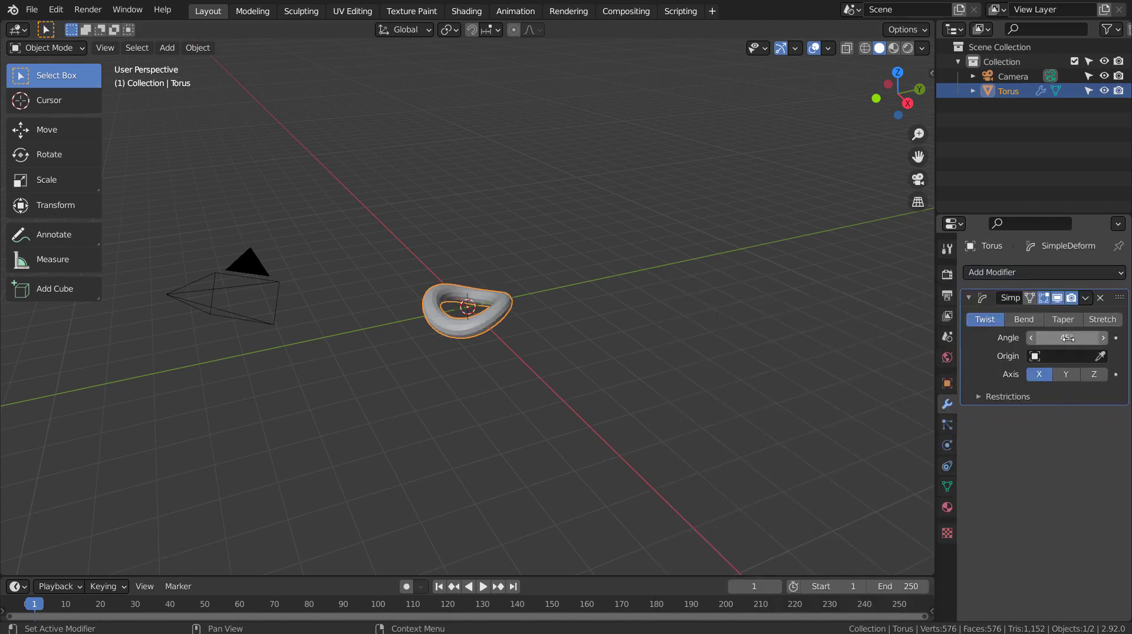
left_click_drag(1066, 337, 1066, 337)
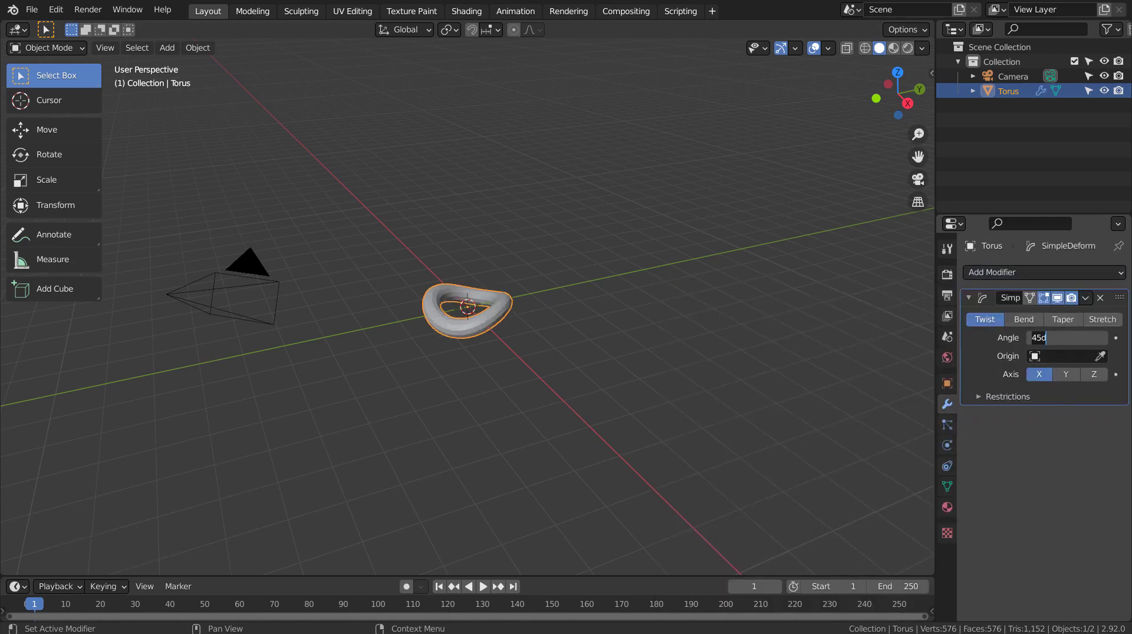
type("360")
key("Return")
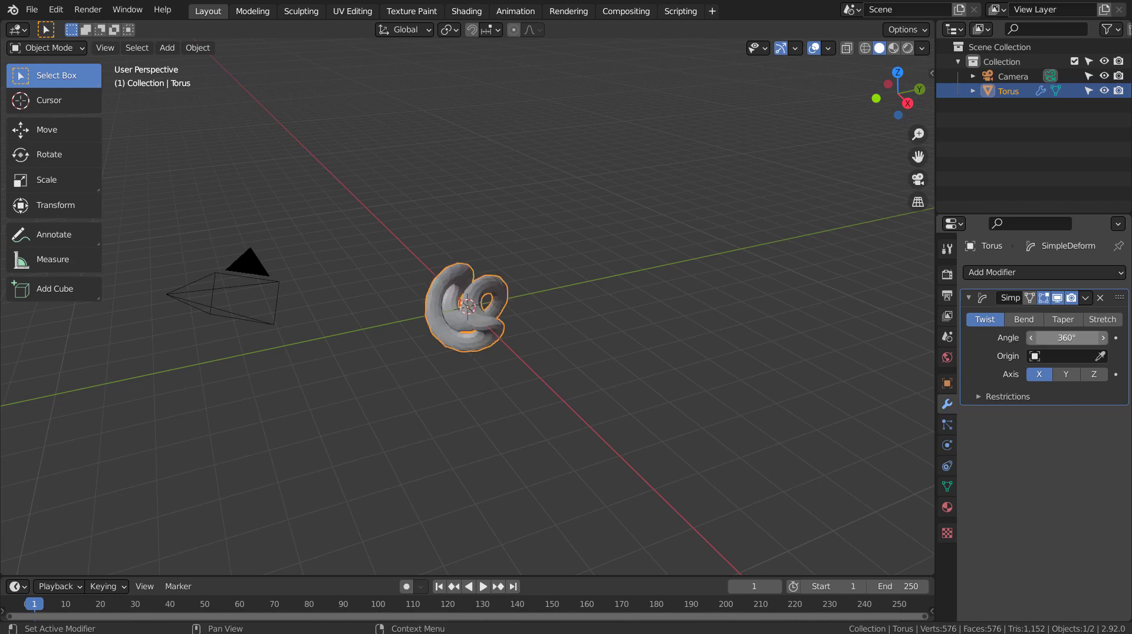
Multiply the torus's twist angle by 3 to make it 1080°
left_click(1066, 337)
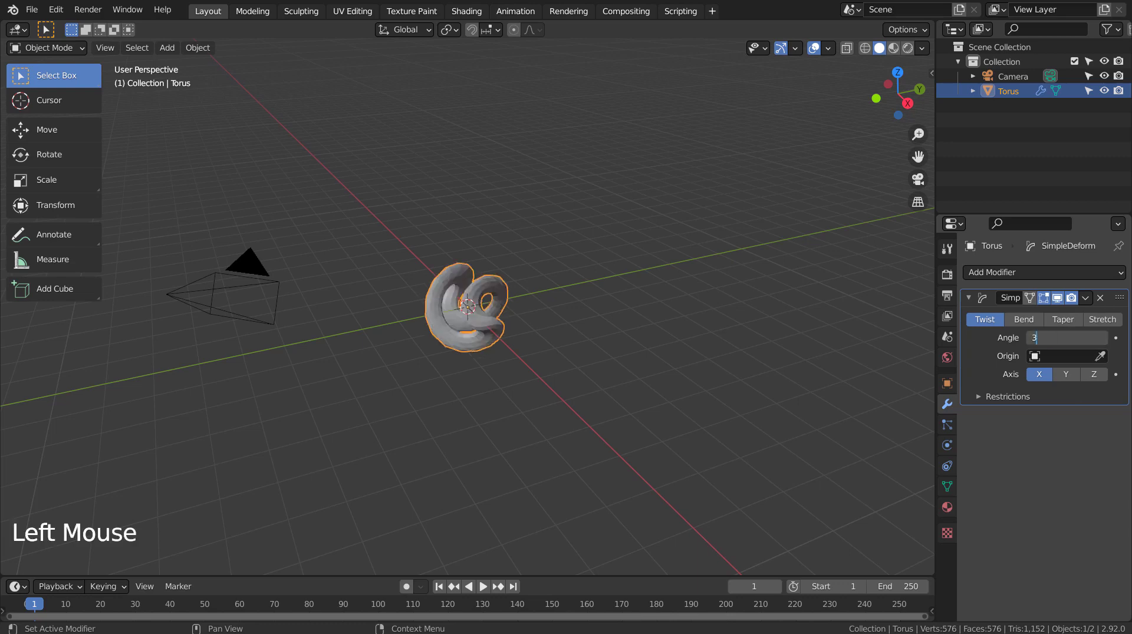
type("*3")
key("Return")
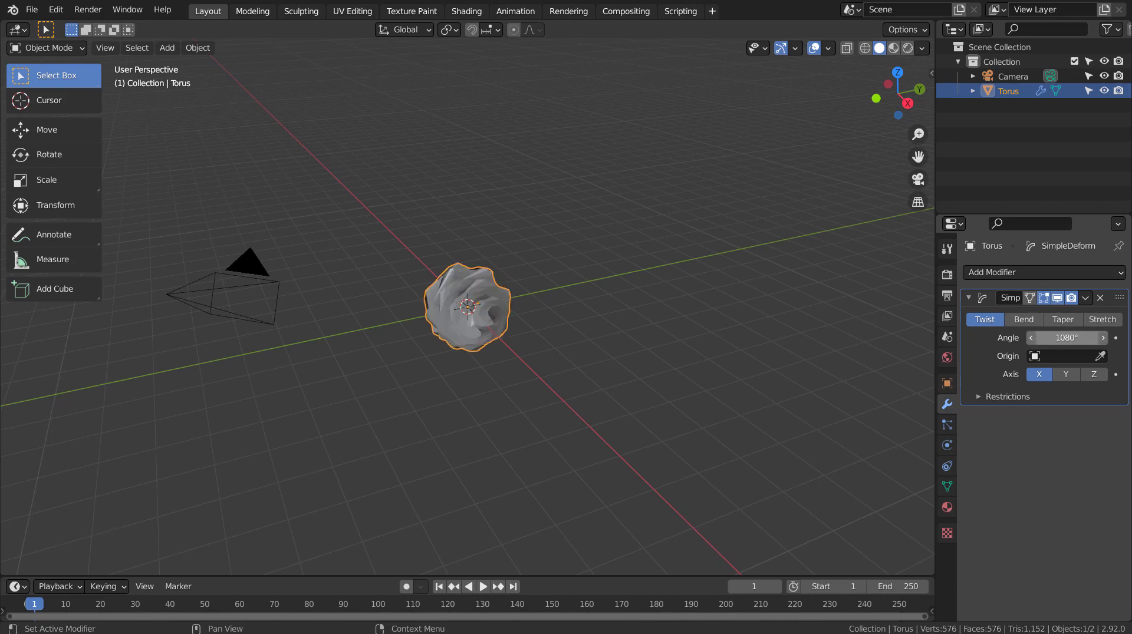
Add a Subdivision modifier with viewport level 3 to the twisted torus
middle_click_drag(557, 341, 641, 382)
scroll(489, 344, "up", 4)
scroll(491, 344, "up", 3)
key("ctrl+3")
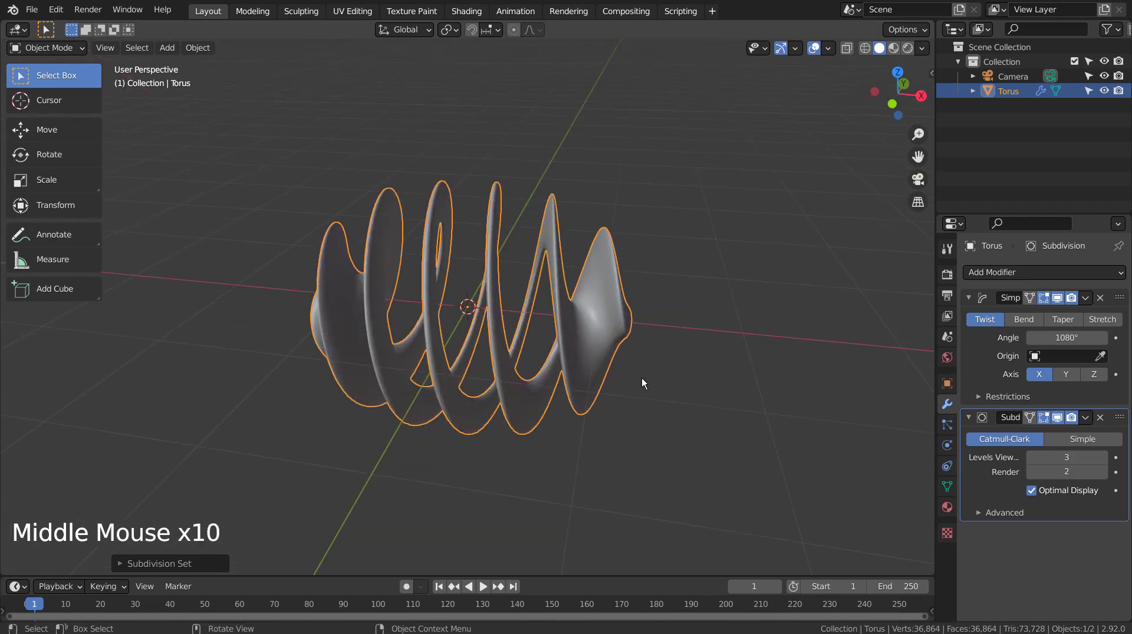
Scale the twisted torus along the X axis to stretch it into a long double strand
scroll(641, 382, "down", 2)
scroll(643, 383, "down", 4)
key("s")
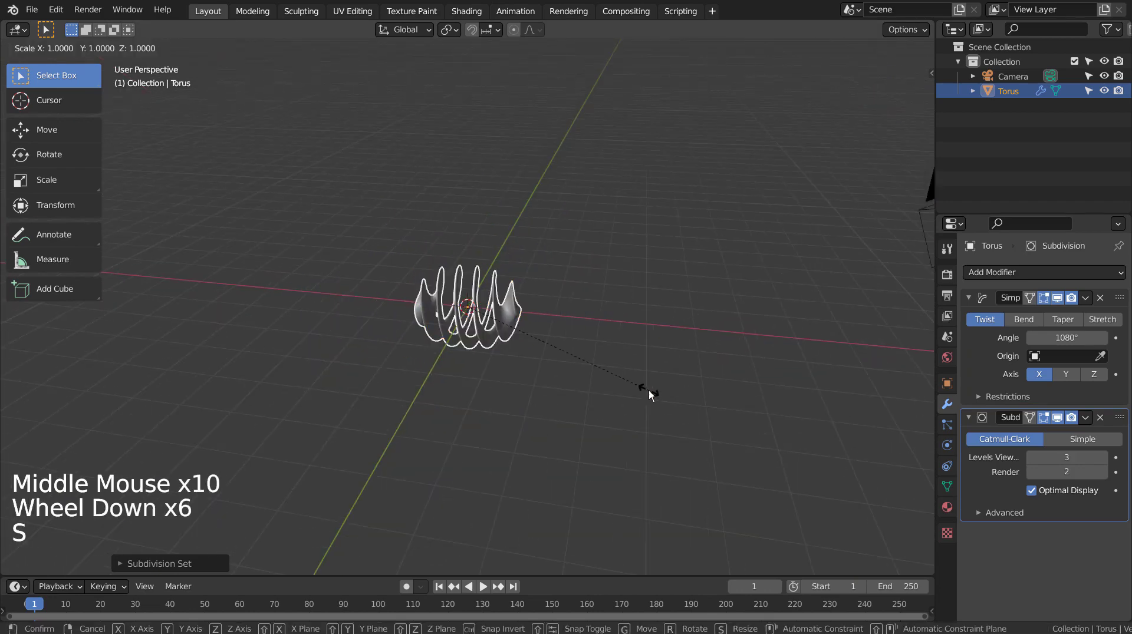
key("x")
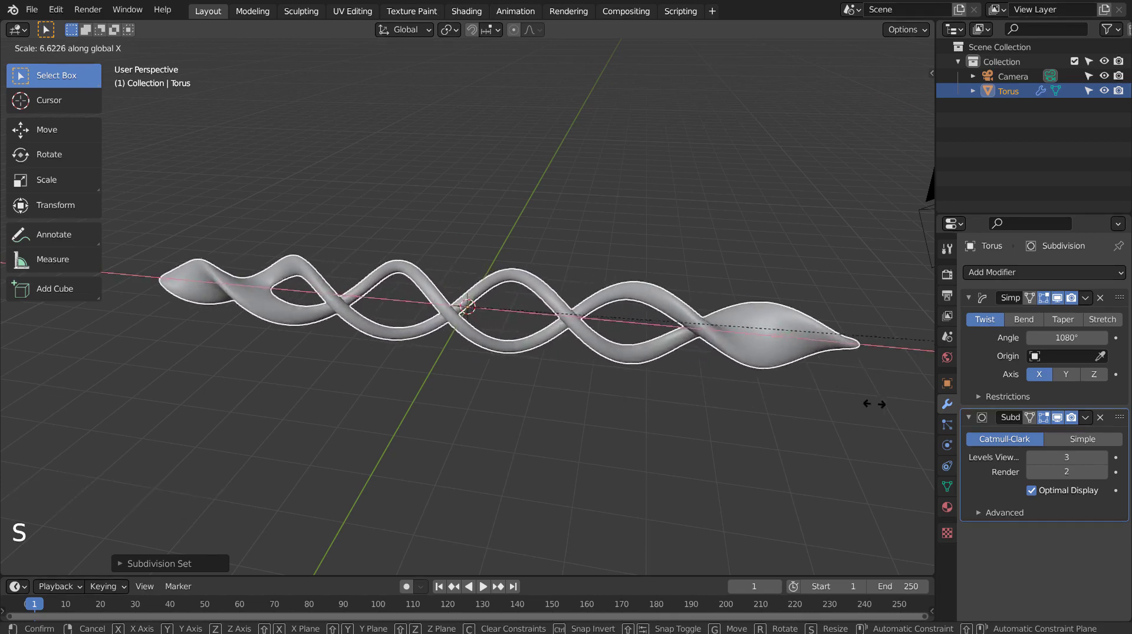
left_click(227, 397)
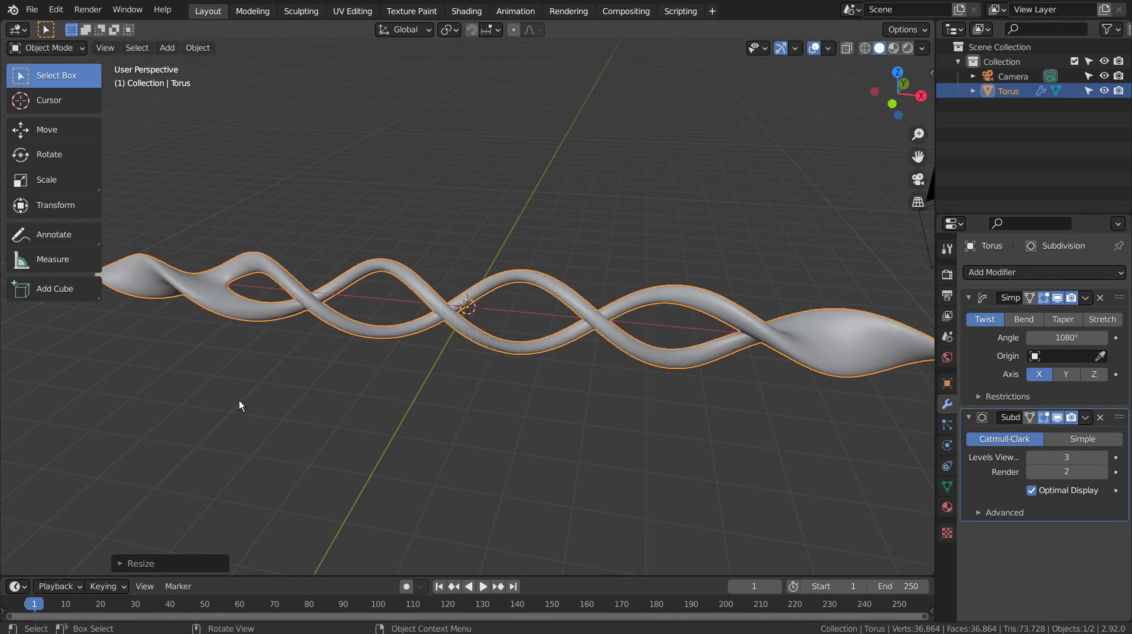
Duplicate the twisted torus in place and rotate the copy 90° in the right orthographic view
middle_click_drag(238, 401, 369, 365)
scroll(369, 366, "up", 1)
scroll(369, 366, "up", 3)
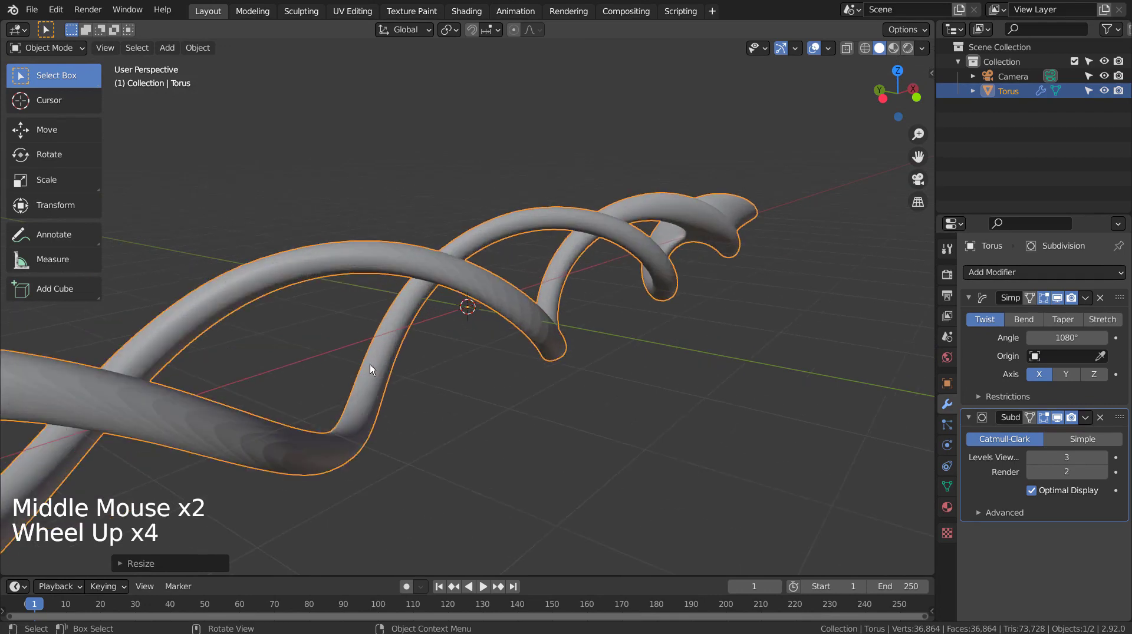
right_click(479, 275)
middle_click_drag(487, 284, 461, 354)
scroll(462, 355, "down", 3)
scroll(555, 405, "down", 3)
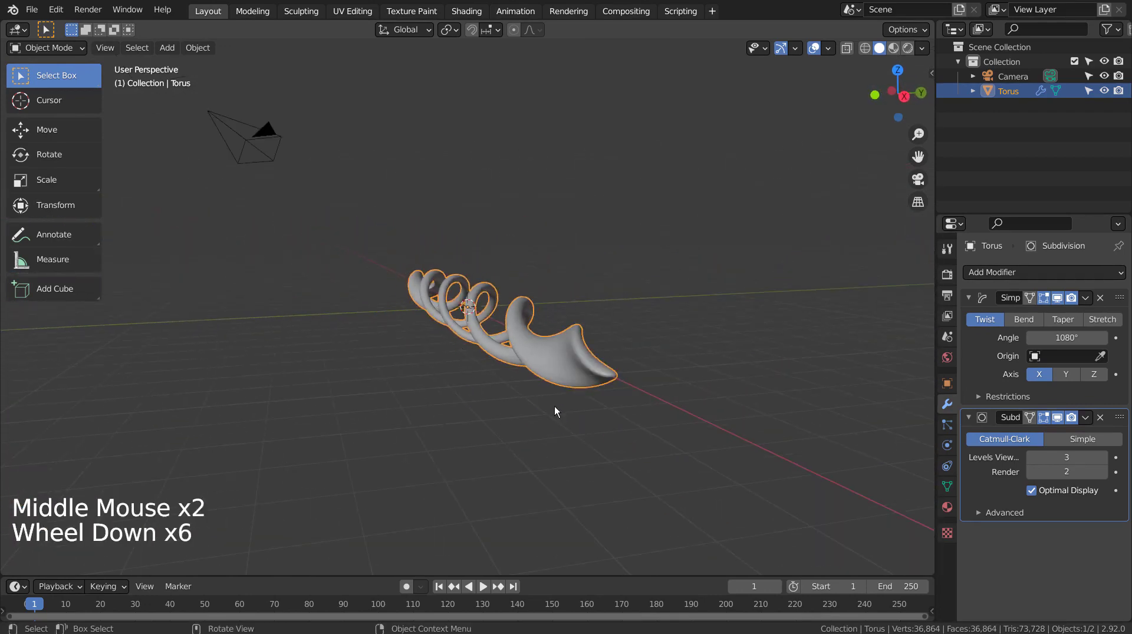
middle_click(554, 405)
key("KP_3")
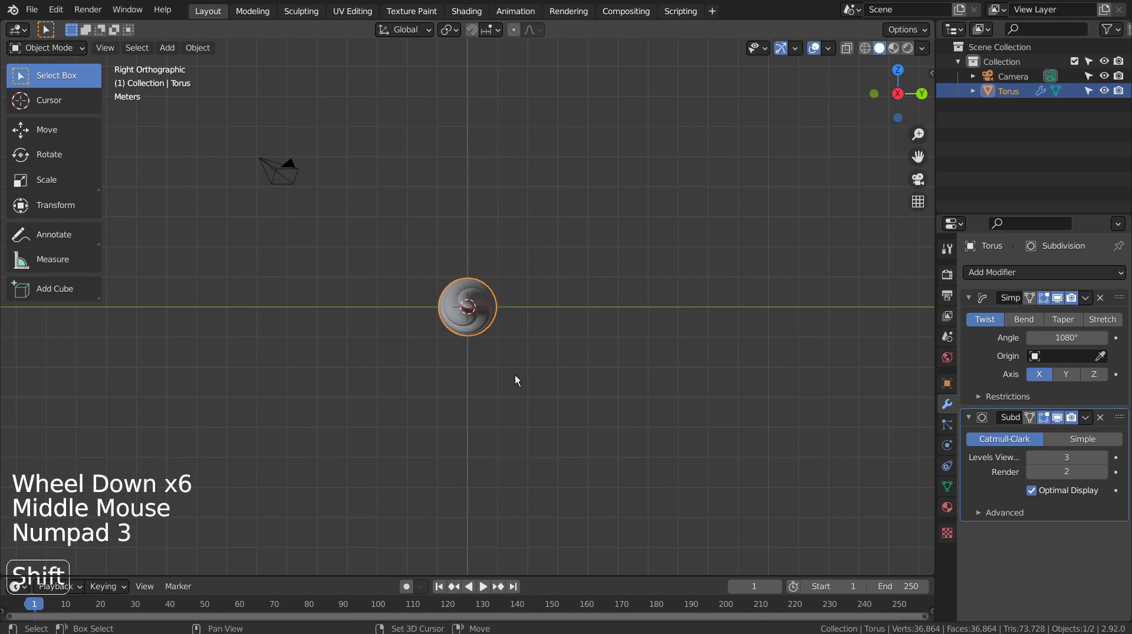
key("shift+d")
type("r90")
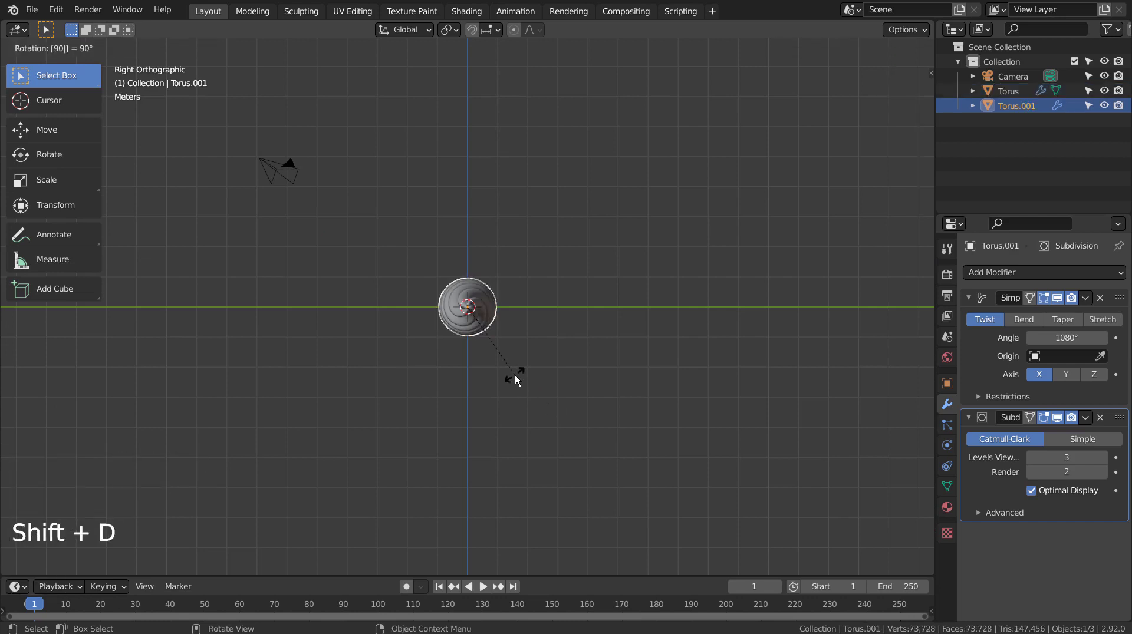
key("Return")
Give the duplicated torus a new material with a white base color and show the viewport in material preview
mouse_move(515, 375)
middle_mouse_down()
mouse_move(474, 351)
mouse_move(748, 357)
mouse_move(748, 398)
mouse_move(627, 422)
mouse_move(511, 383)
middle_mouse_up()
scroll(671, 392, "up", 3)
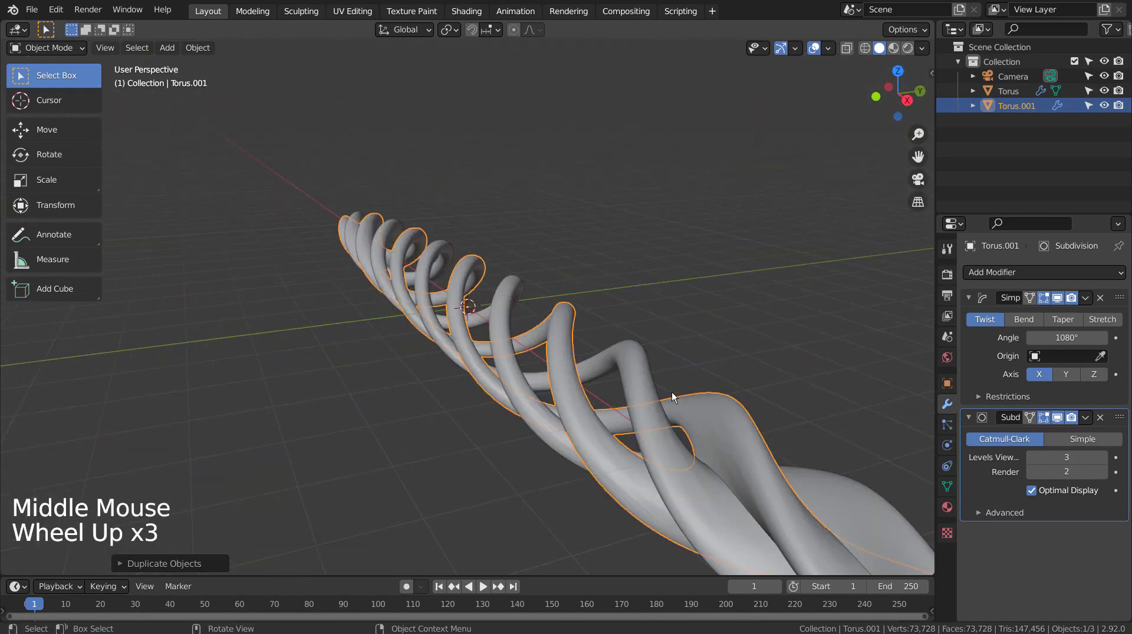
left_click(633, 385)
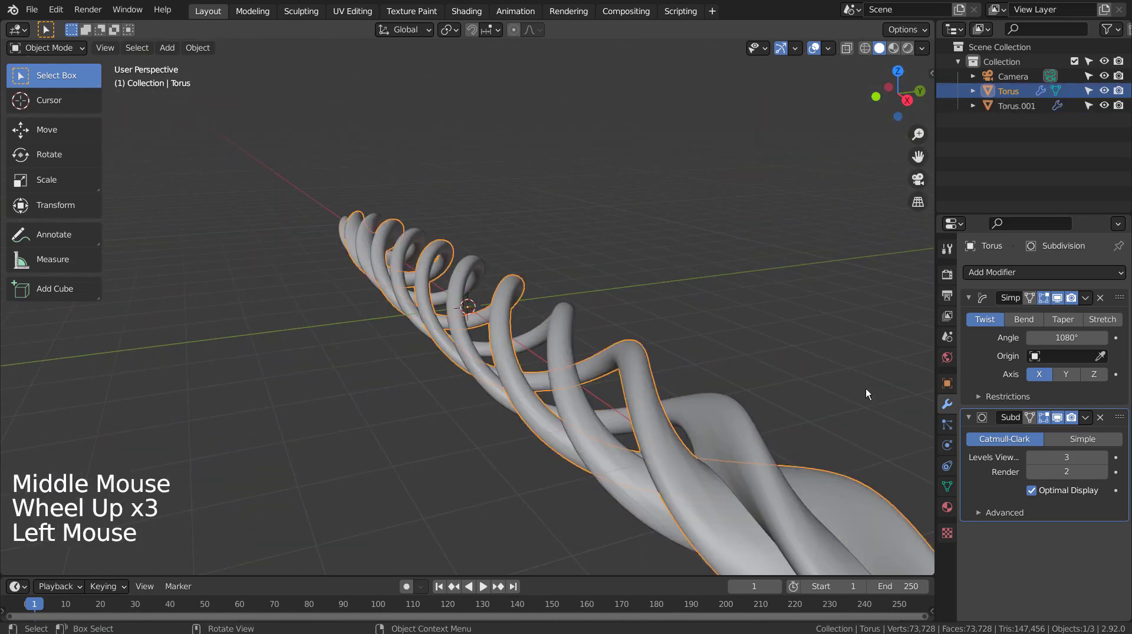
left_click(562, 402)
left_click(946, 507)
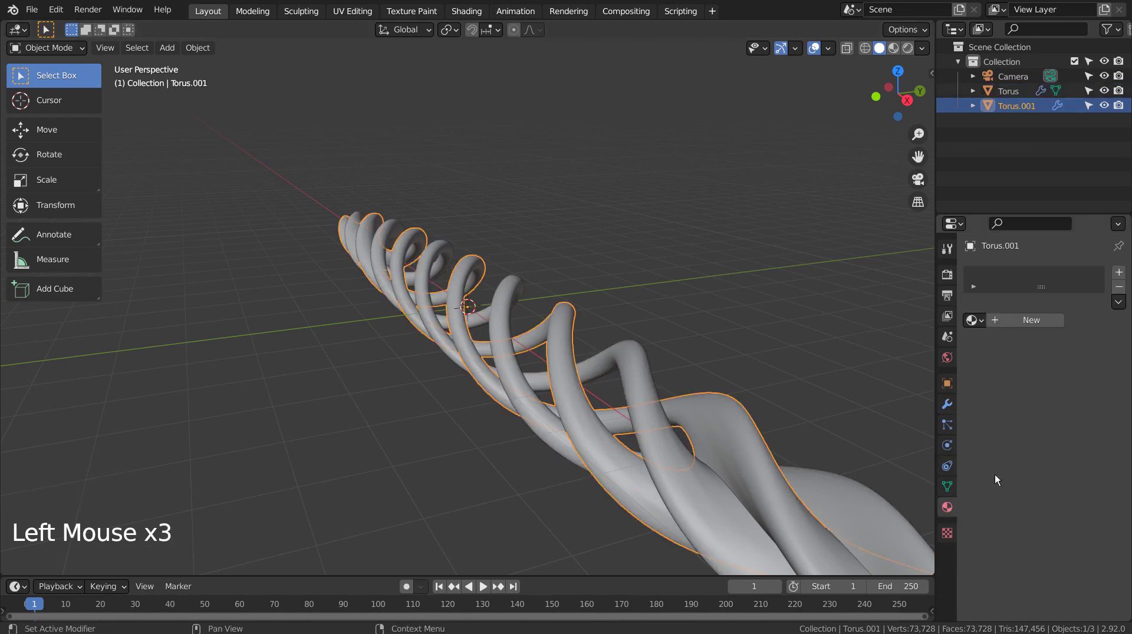
left_click(1042, 320)
left_click(1074, 444)
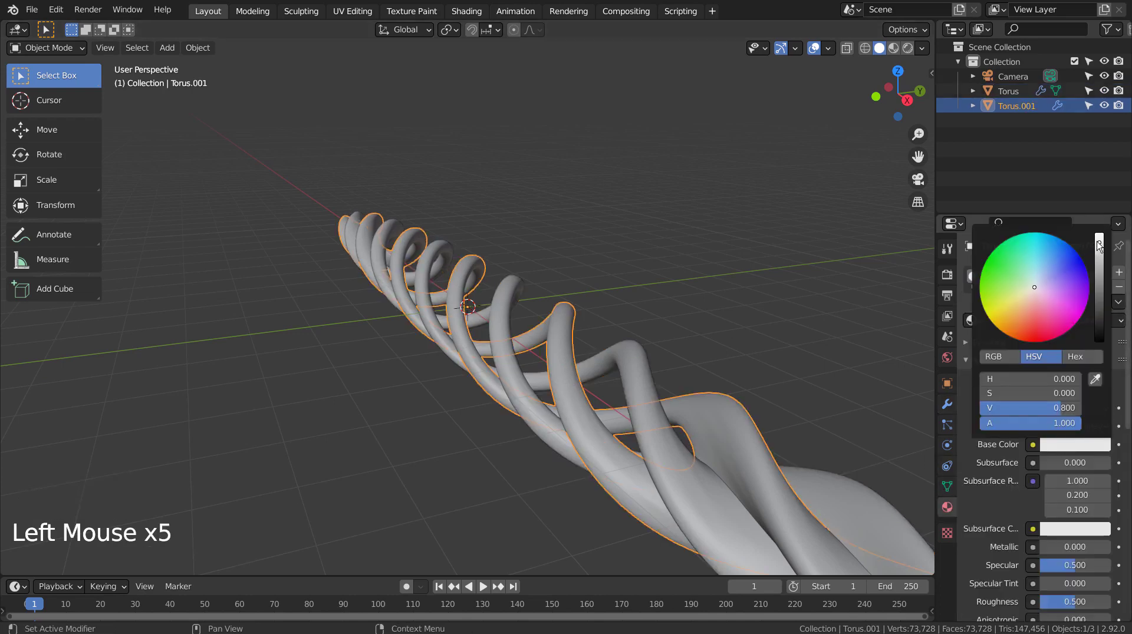
left_click_drag(1099, 247, 1099, 237)
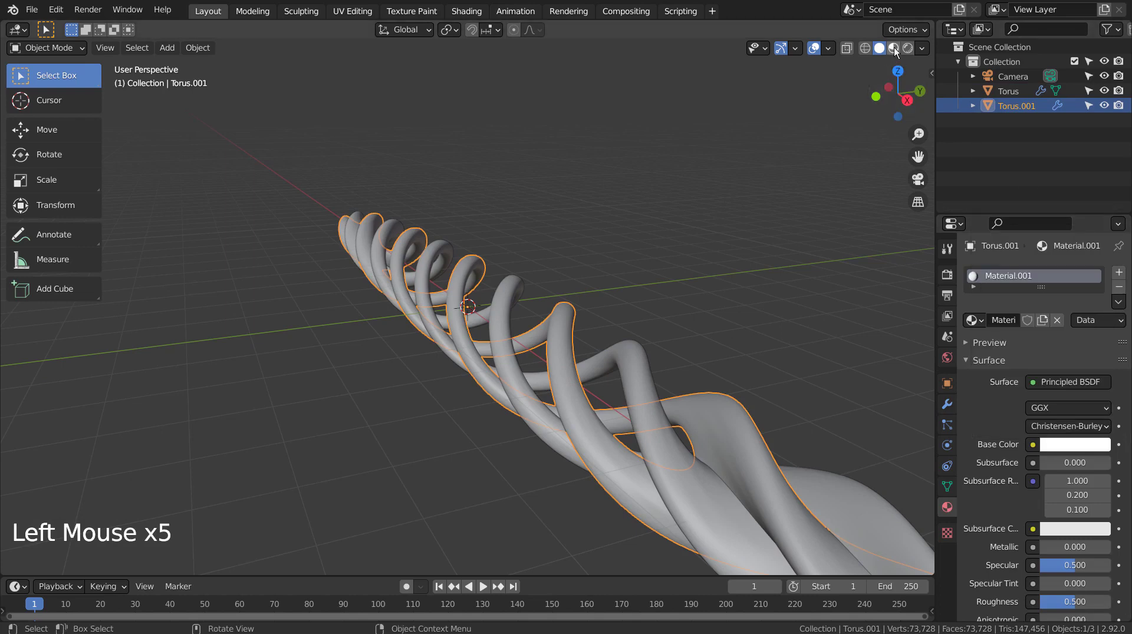
left_click(894, 49)
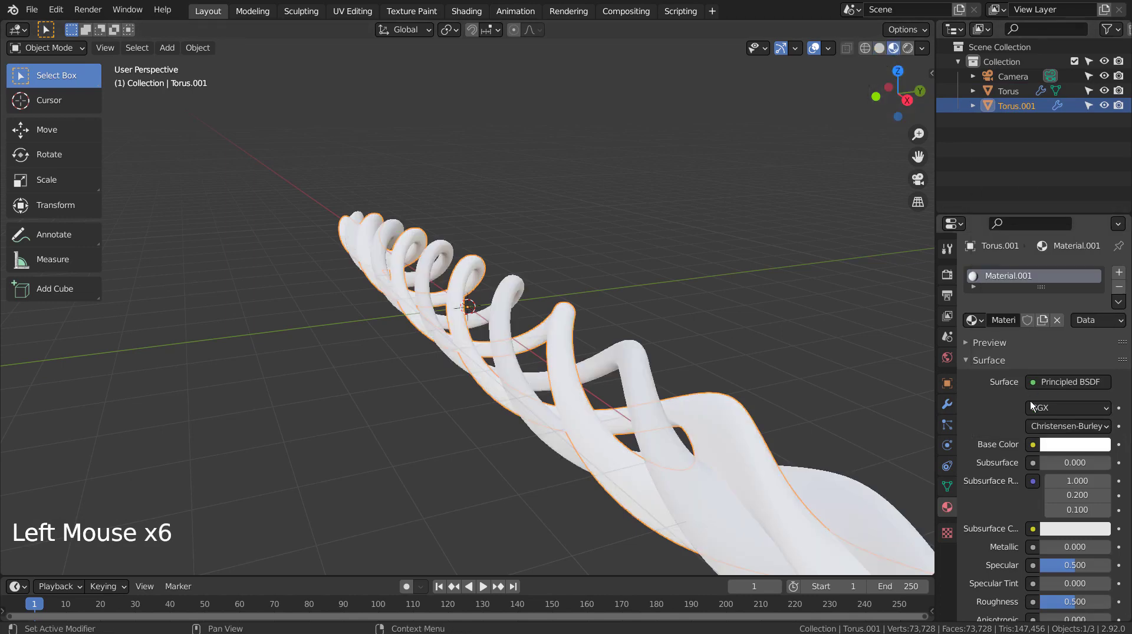
Change the duplicated torus's base color to a light pink with hue 0.835 at full brightness
left_click(1064, 451)
left_click(1054, 301)
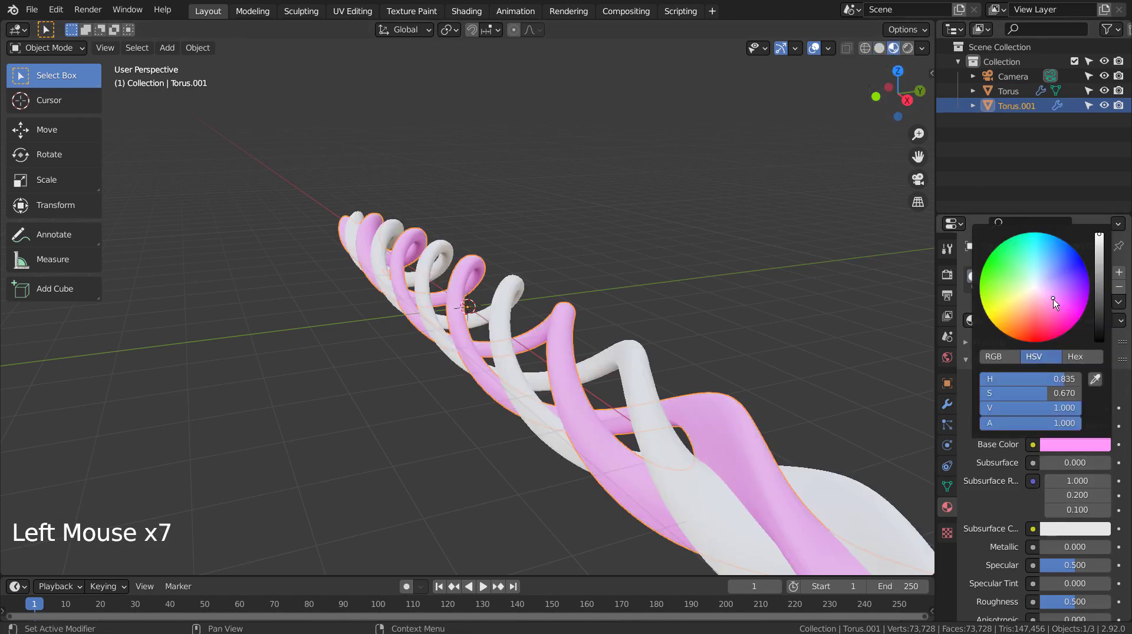
scroll(1082, 455, "up", 2)
scroll(1082, 454, "up", 4)
left_click(1084, 451)
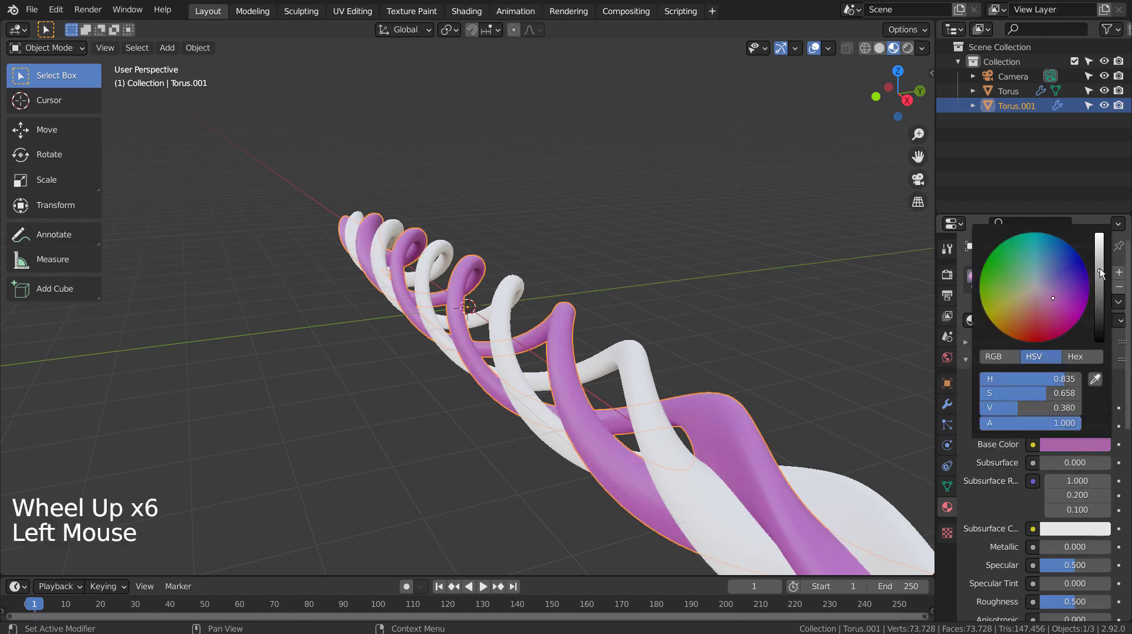
left_click(1100, 272)
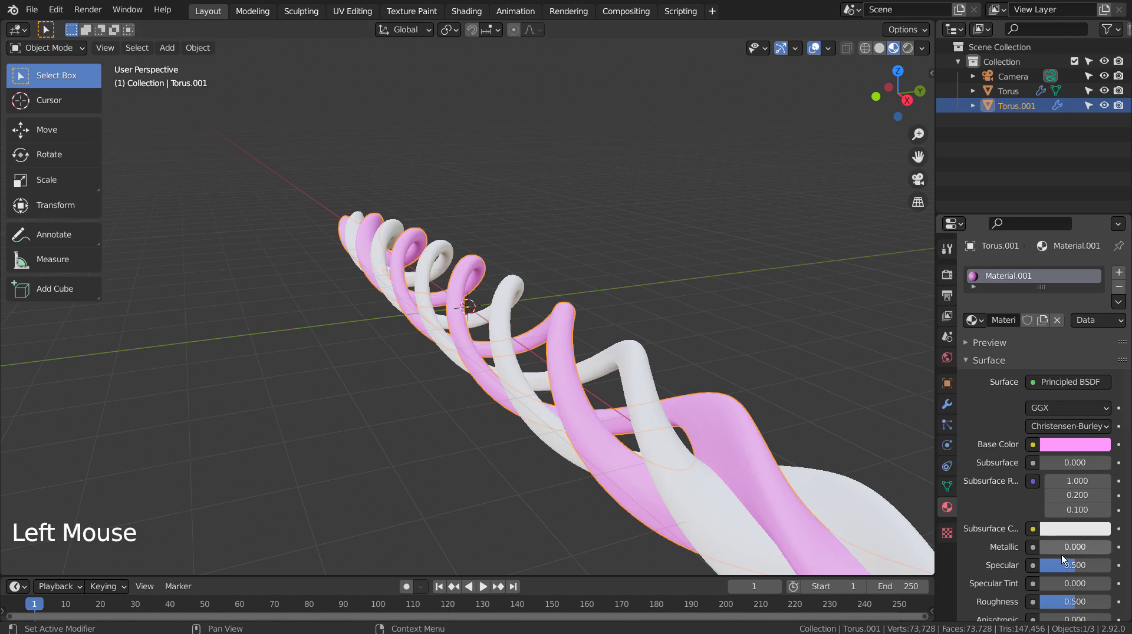
Set the pink material's roughness to about 0.037 and its transmission to 1.000
left_click_drag(1075, 602, 1049, 602)
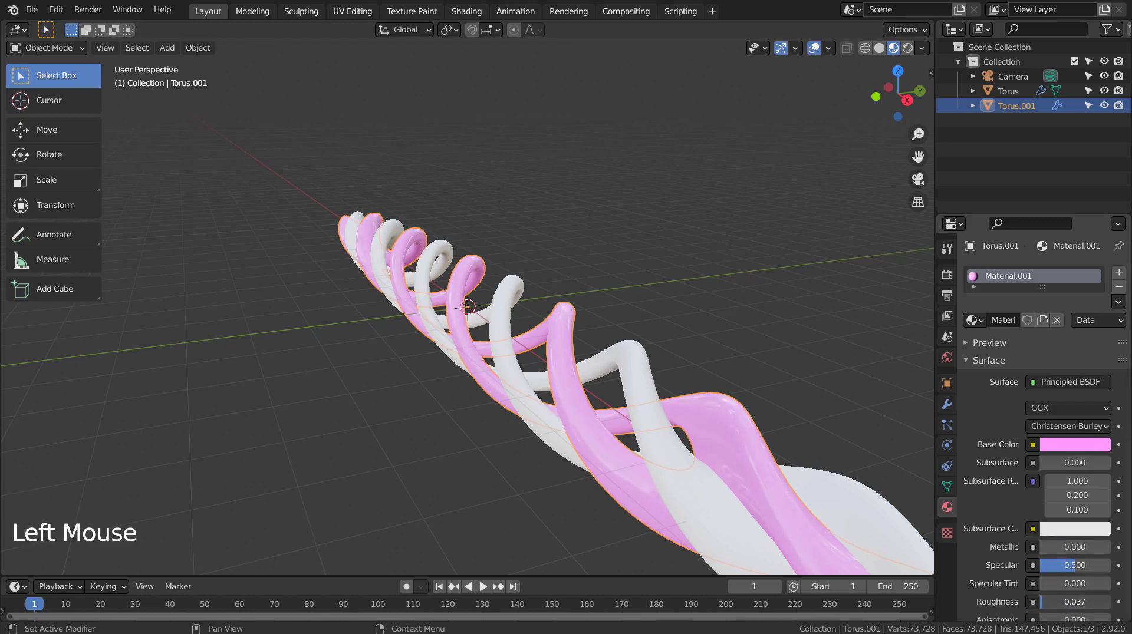
middle_click_drag(752, 450, 672, 413)
middle_click_drag(672, 413, 620, 446, "shift")
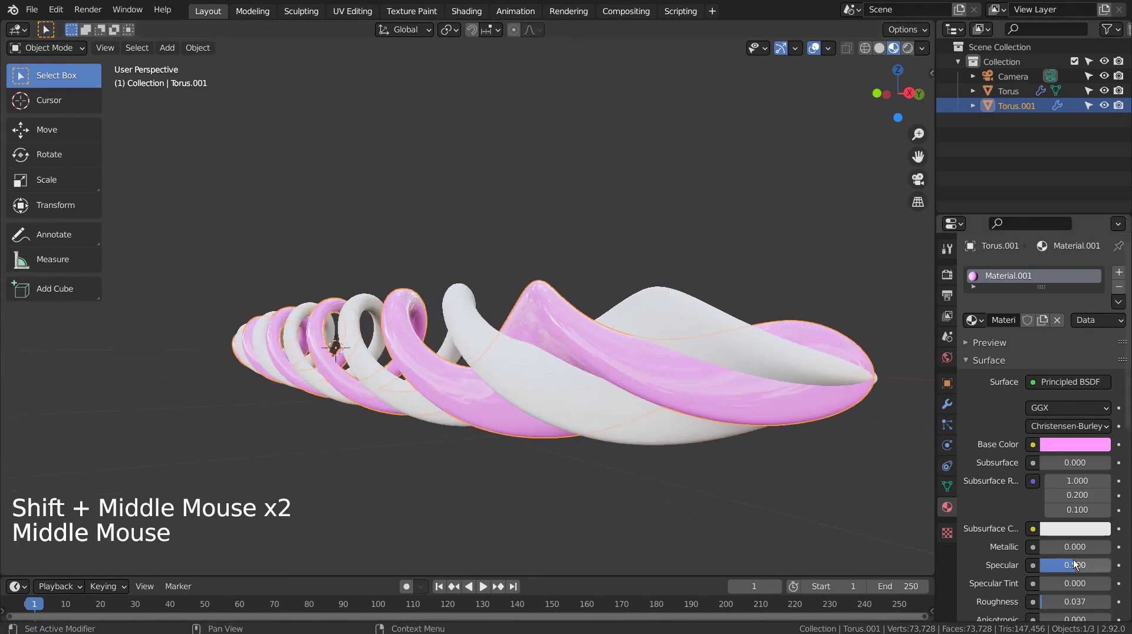
scroll(1074, 564, "down", 12)
left_click_drag(1053, 465, 1108, 465)
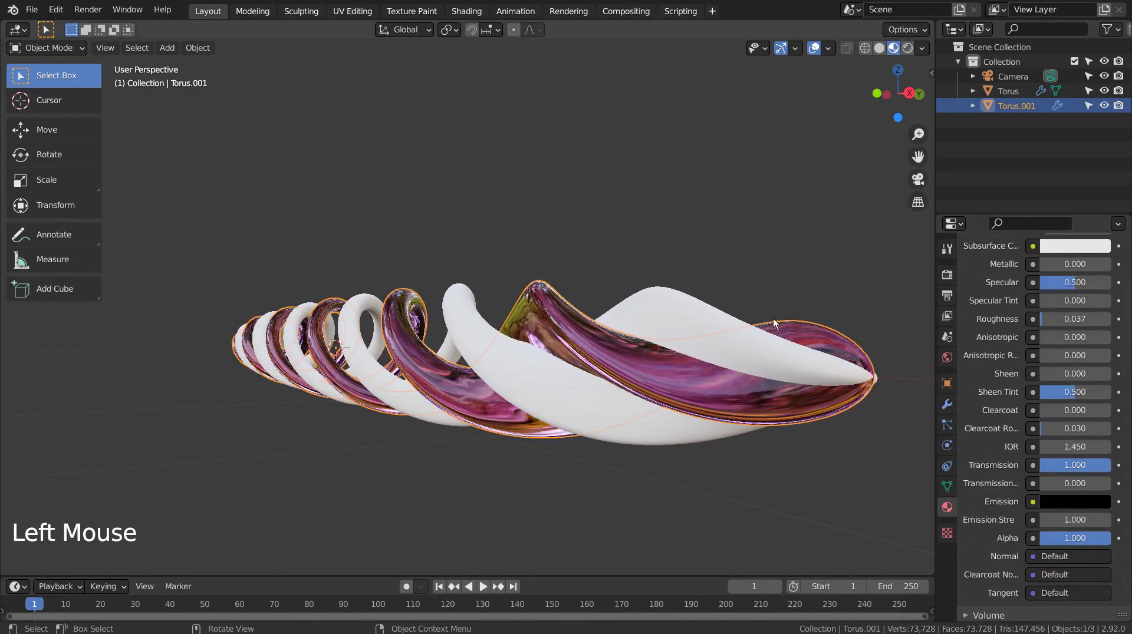
Give the original torus its own new material with a pure white base color
left_click(656, 304)
left_click(1035, 343)
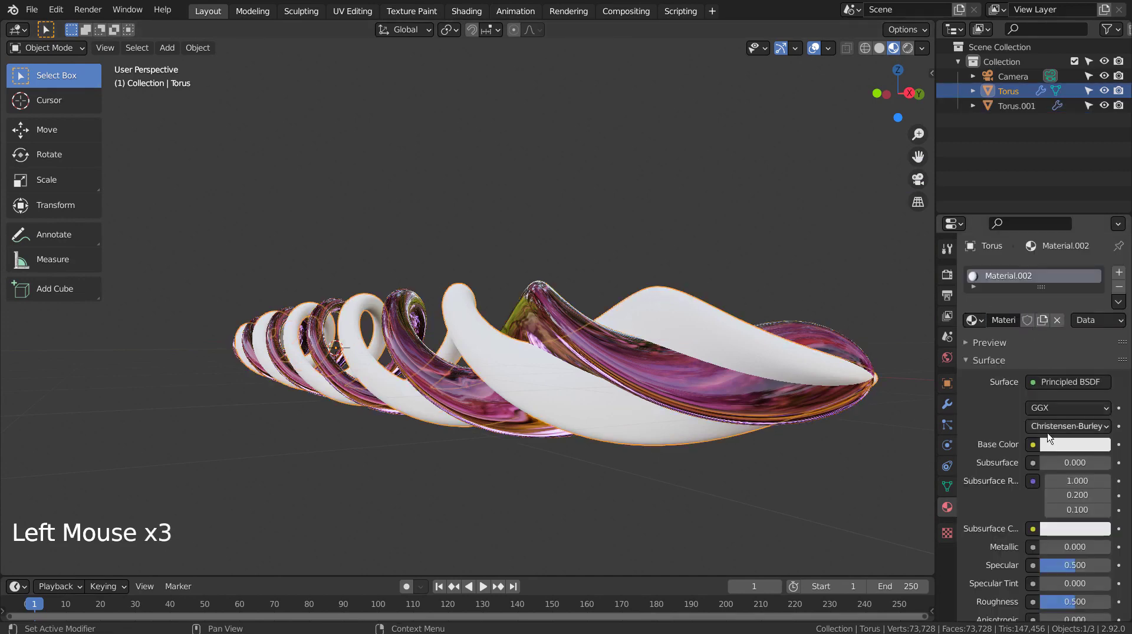
left_click(1059, 446)
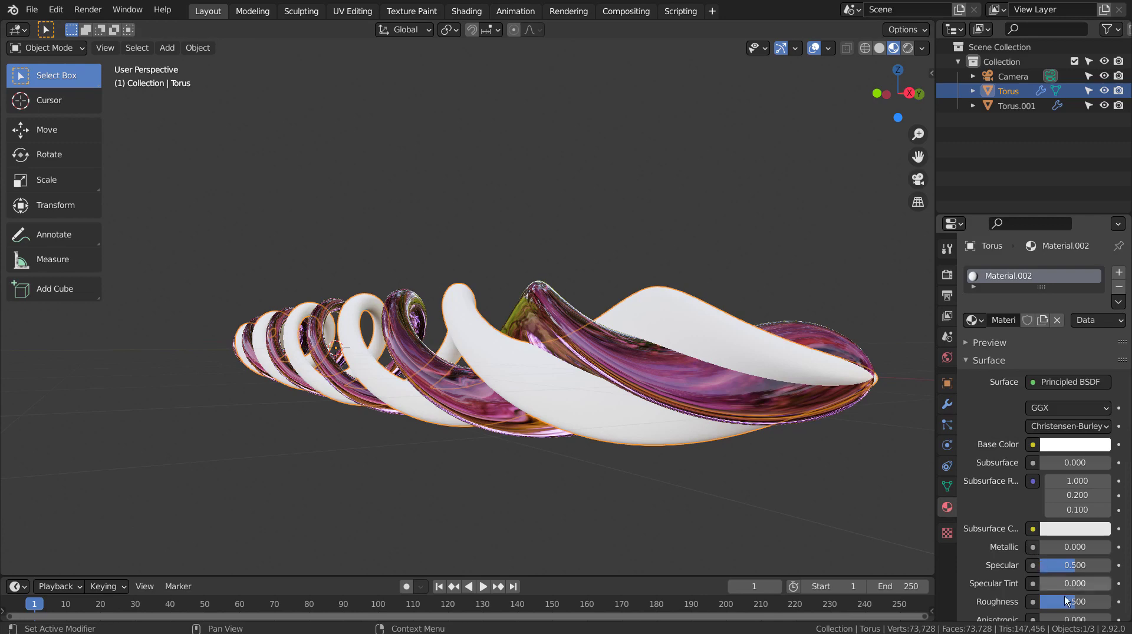
Set the white material's roughness to about 0.012 and its transmission to 1.000
left_click_drag(1065, 601, 1036, 602)
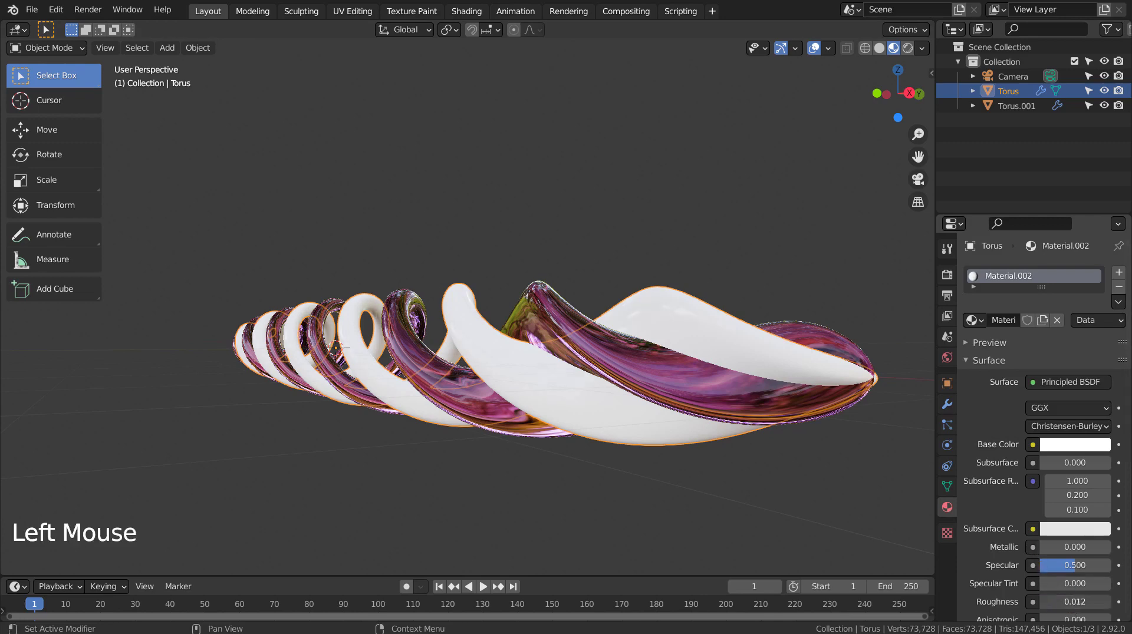
scroll(1099, 510, "down", 11)
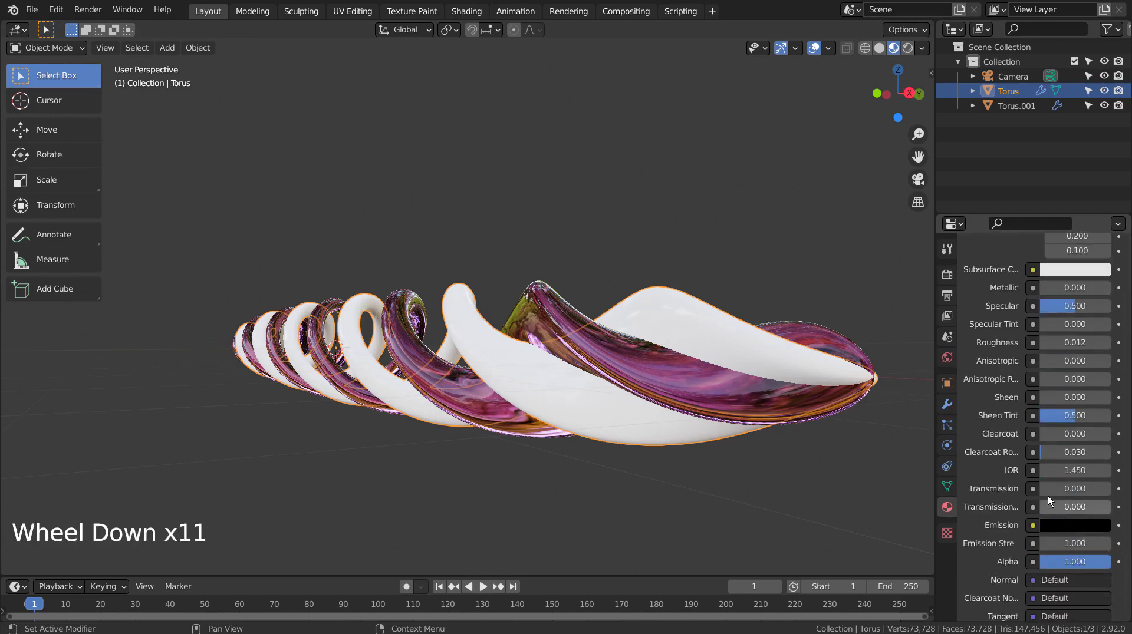
left_click_drag(1048, 496, 1113, 494)
left_click(359, 493)
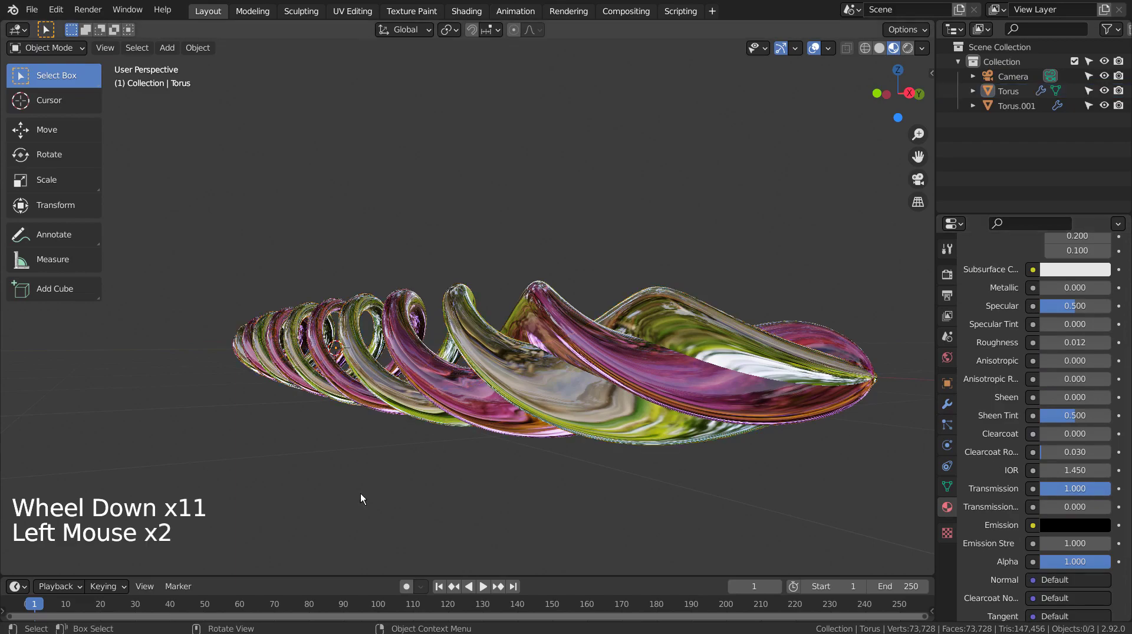
Duplicate both twisted tori in place and scale the copies up about 15.5 times around the originals
mouse_move(361, 498)
middle_mouse_down()
mouse_move(599, 496)
mouse_move(436, 516)
mouse_move(370, 509)
middle_mouse_up()
left_click(482, 390)
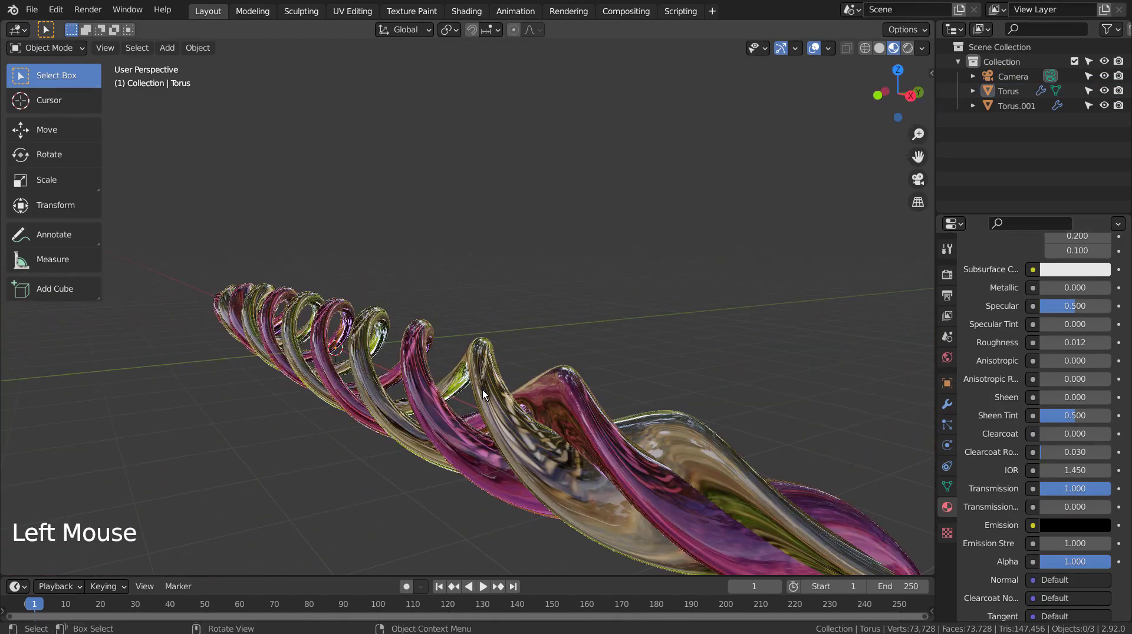
left_click(447, 421, "shift")
scroll(473, 453, "down", 6)
middle_click_drag(374, 418, 467, 413)
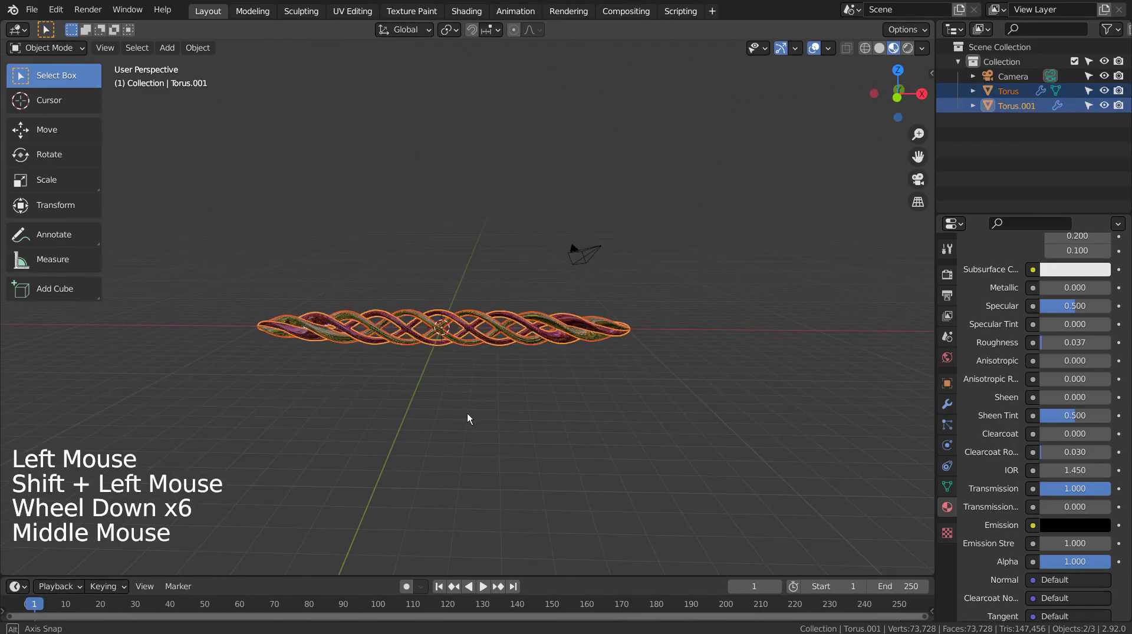
key("shift+d")
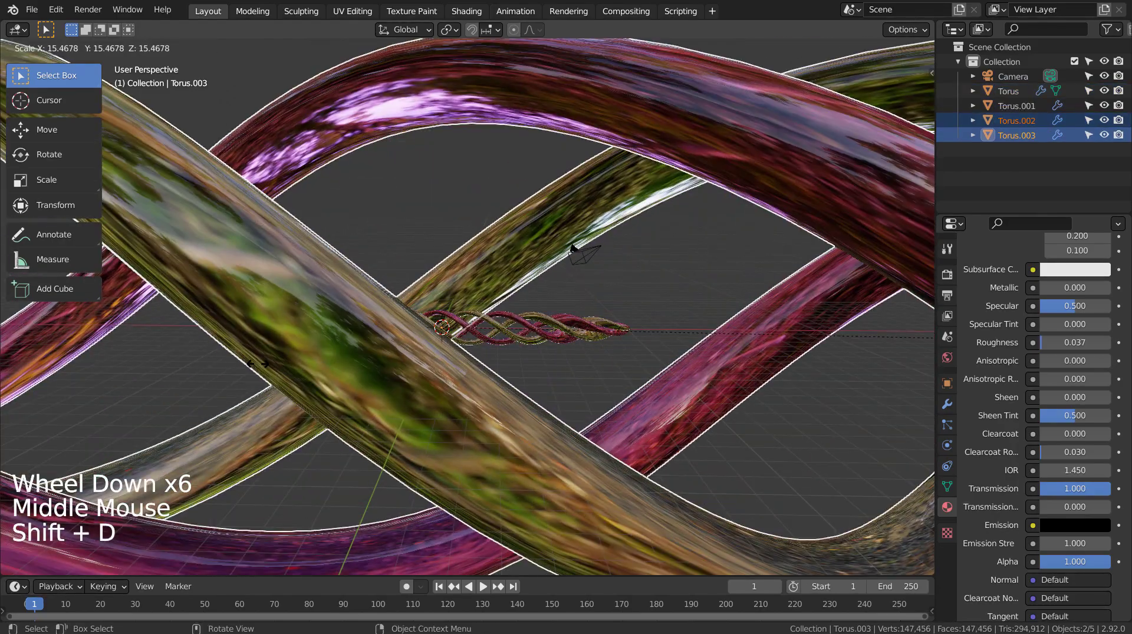
left_click(207, 369)
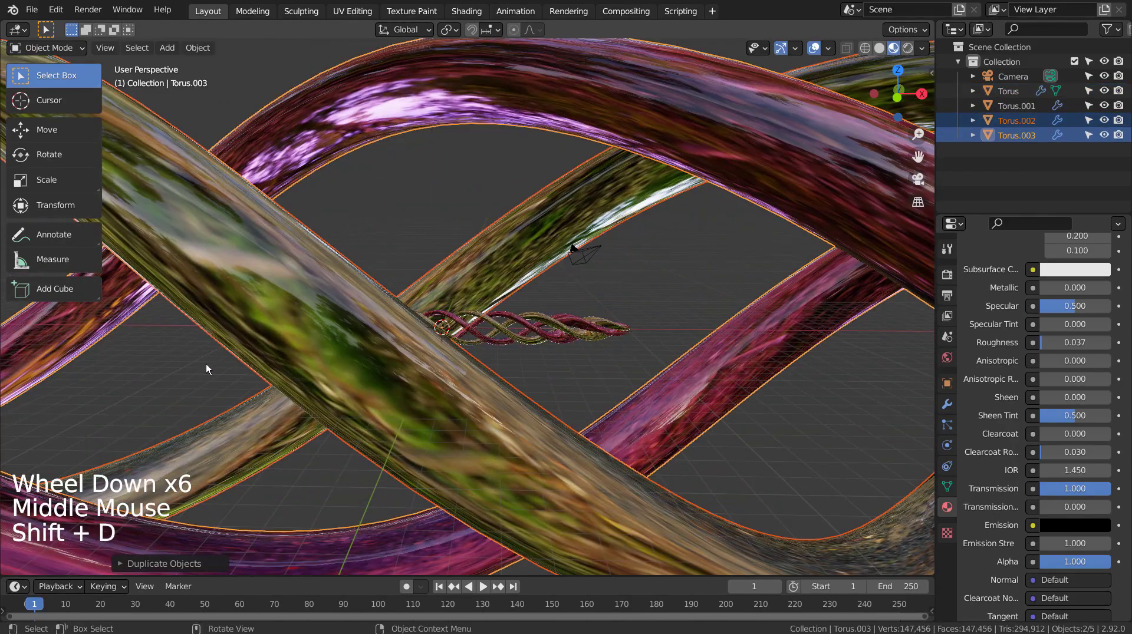
Scale the enlarged torus copies up further in two passes, the second one by about 2.3 times
middle_click_drag(206, 369, 532, 341)
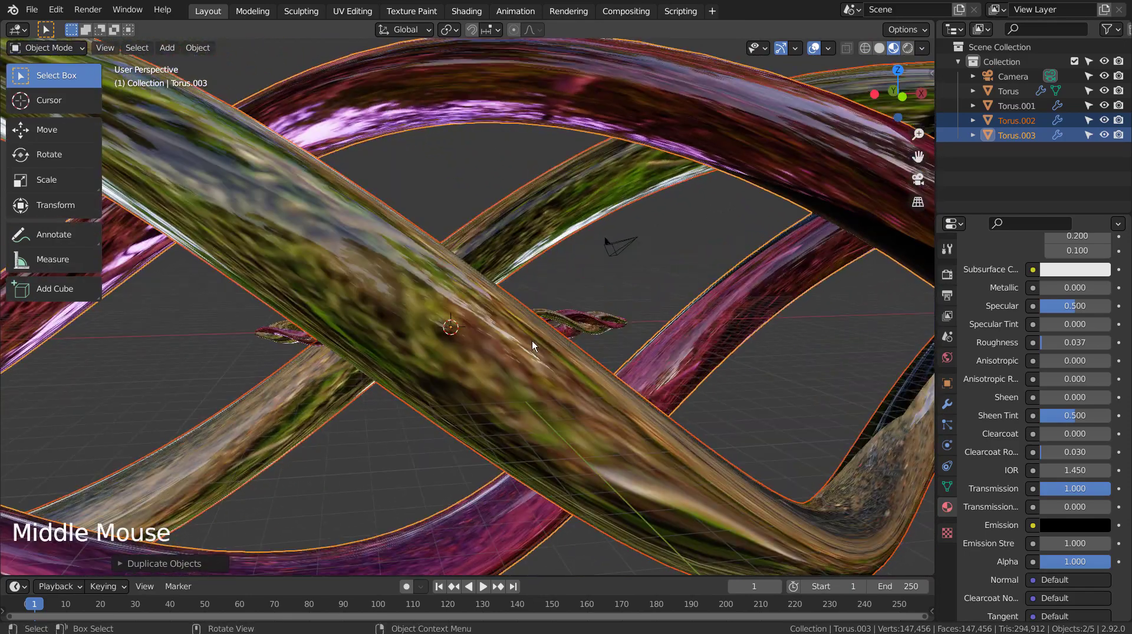
scroll(531, 340, "down", 4)
key("s")
left_click(451, 347)
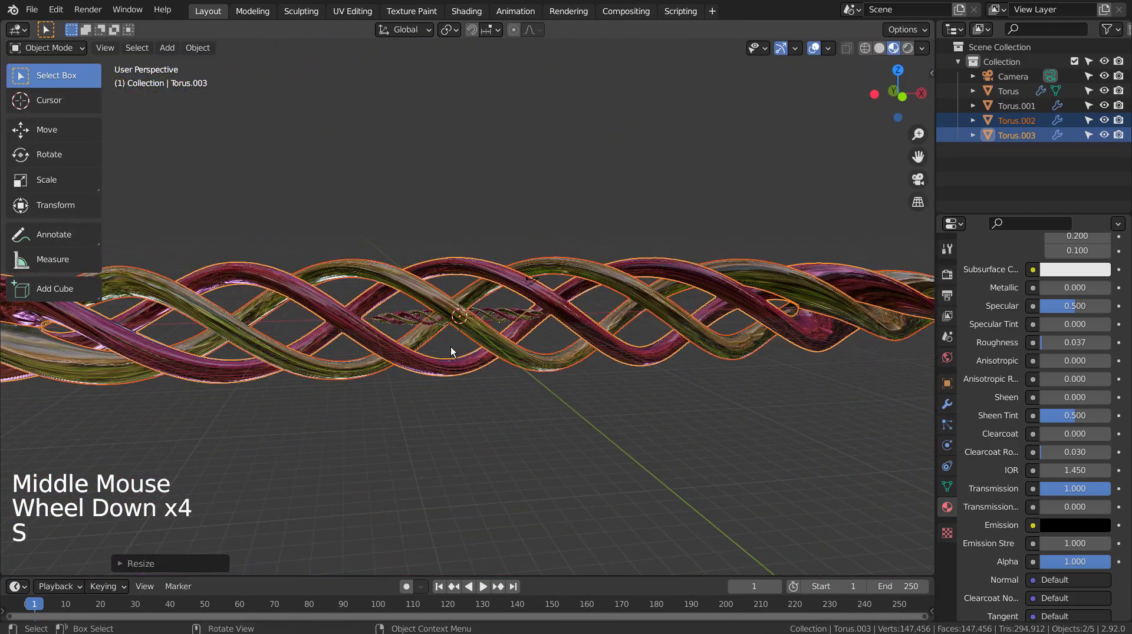
scroll(451, 346, "up", 6)
middle_click_drag(451, 346, 483, 377)
key("s")
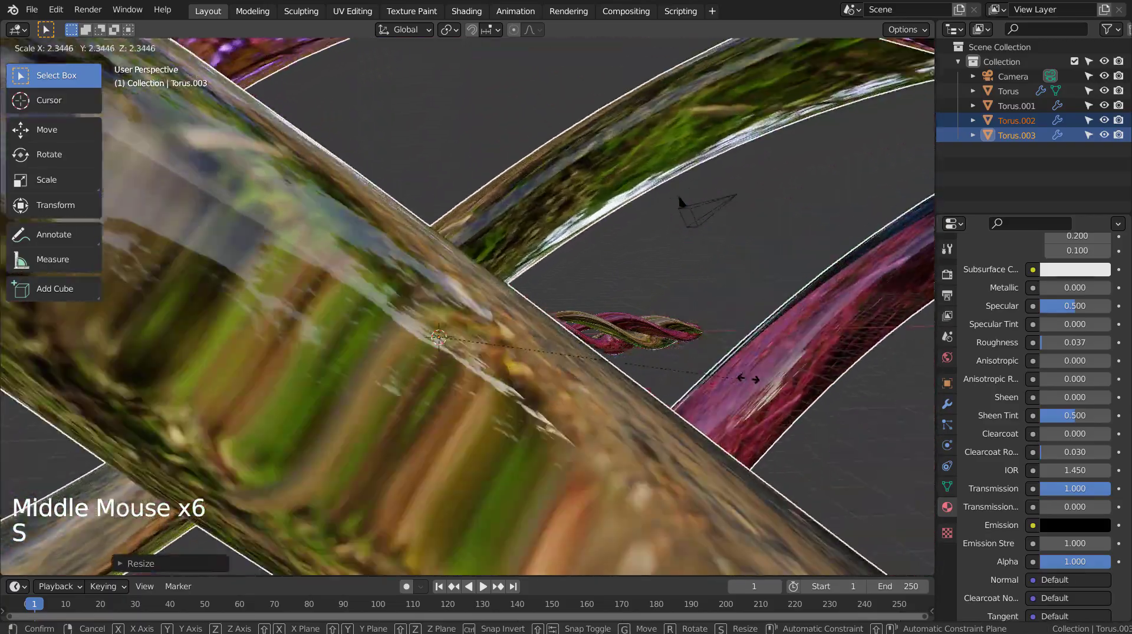
middle_click_drag(678, 195, 744, 389)
key("b")
left_click_drag(482, 291, 551, 397)
key("b")
scroll(551, 398, "down", 4)
middle_click_drag(550, 398, 586, 394)
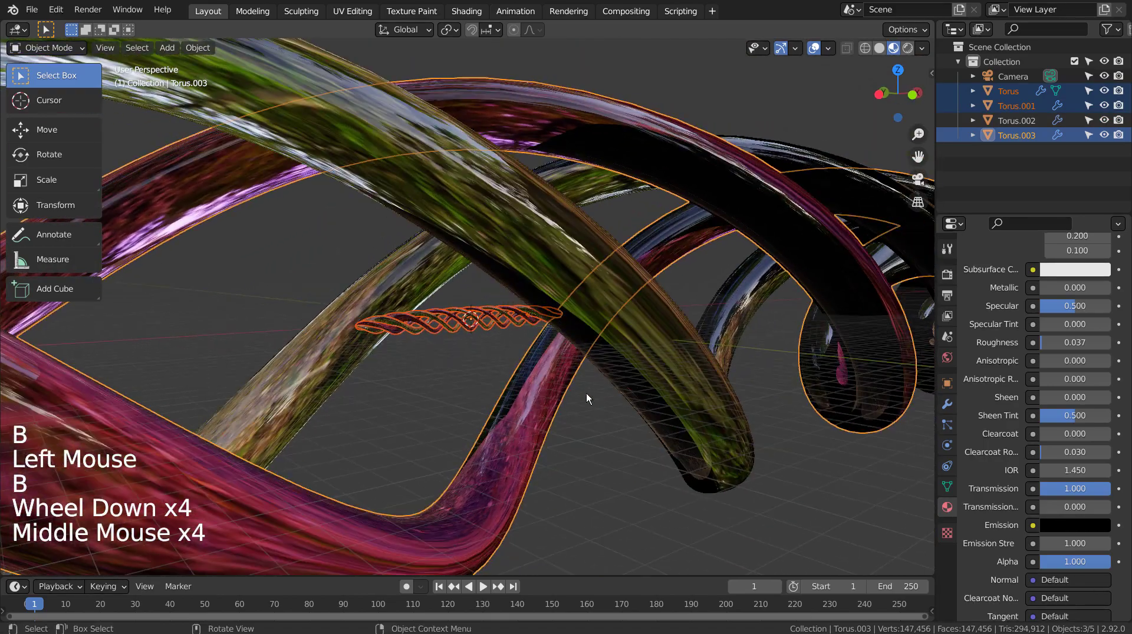
key("g")
key("x")
key("ctrl+z")
left_click(450, 370)
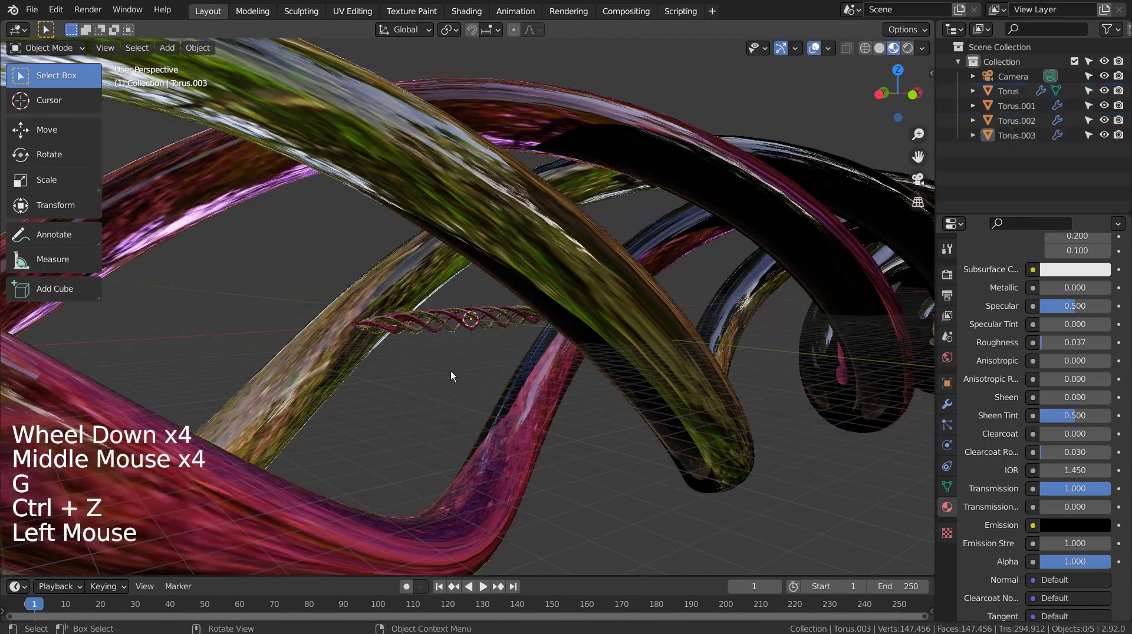
Select only the two small original tori and move them about 10 m in the negative X direction
key("b")
left_click_drag(447, 310, 459, 344)
key("g")
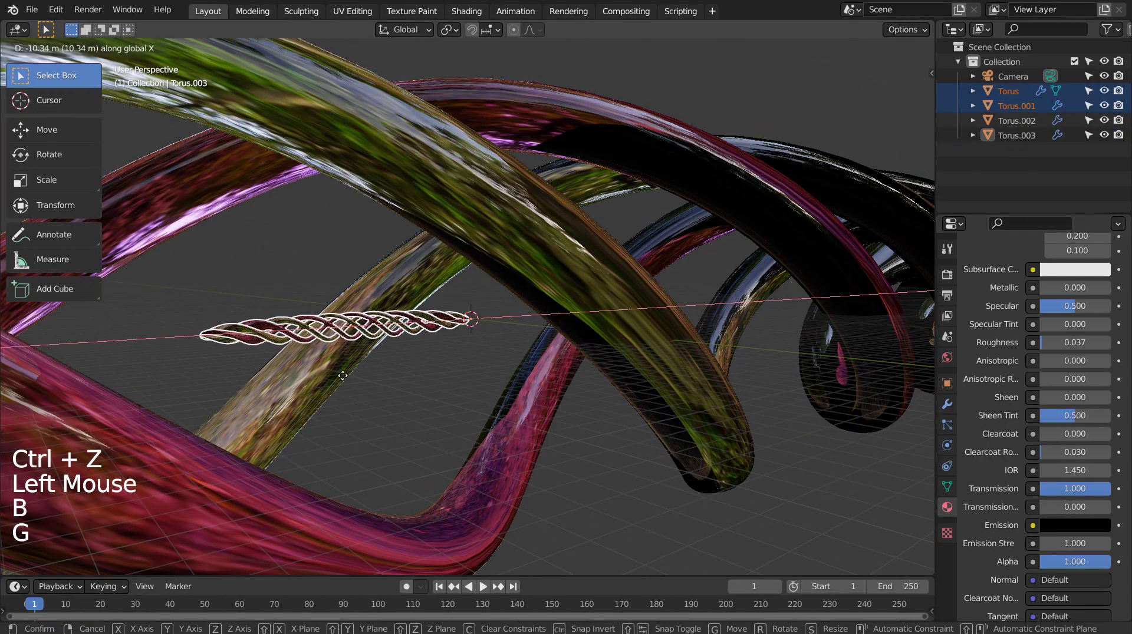
left_click(406, 374)
Align the camera to the current view and fly it slightly to frame the small tori between the large strands
middle_click_drag(406, 374, 455, 389, "shift")
key("ctrl+alt+KP_0")
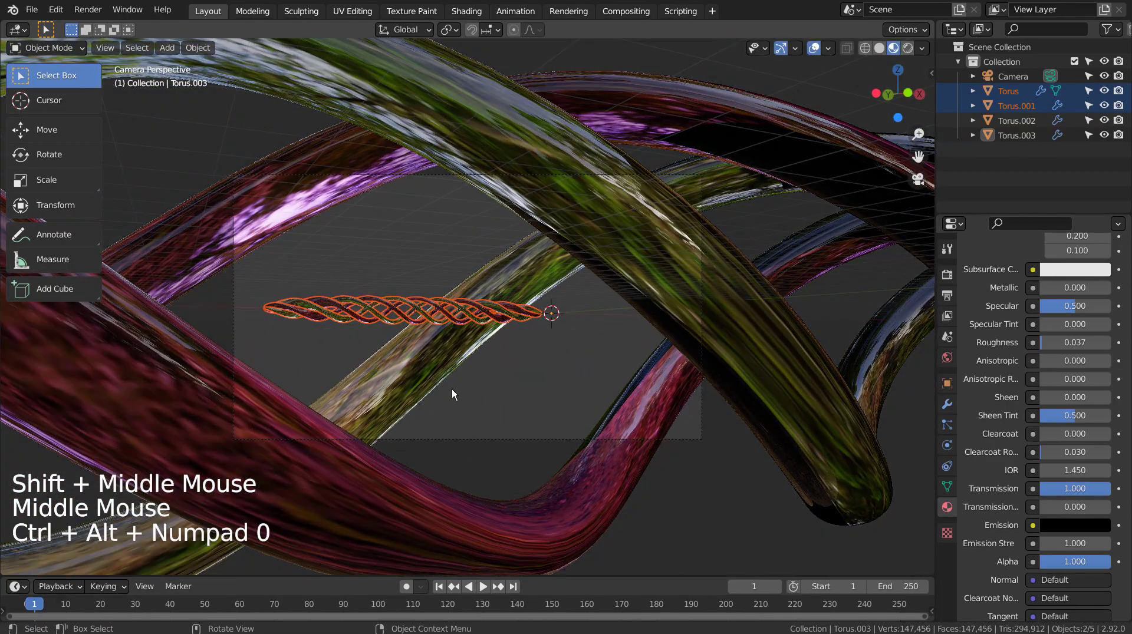
key("shift+grave")
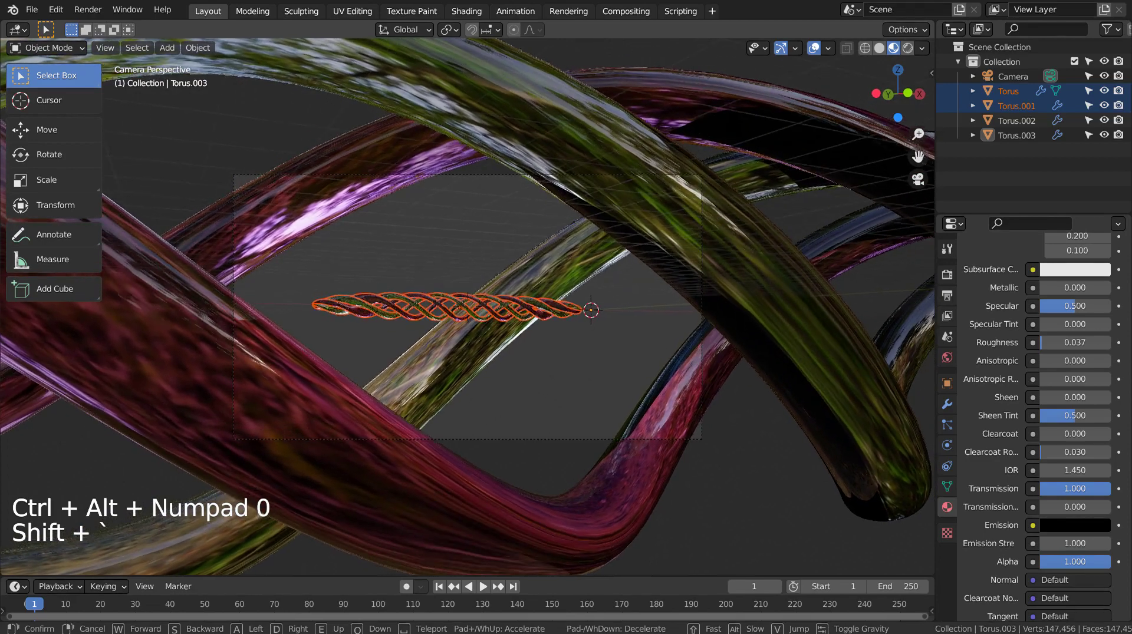
key("s")
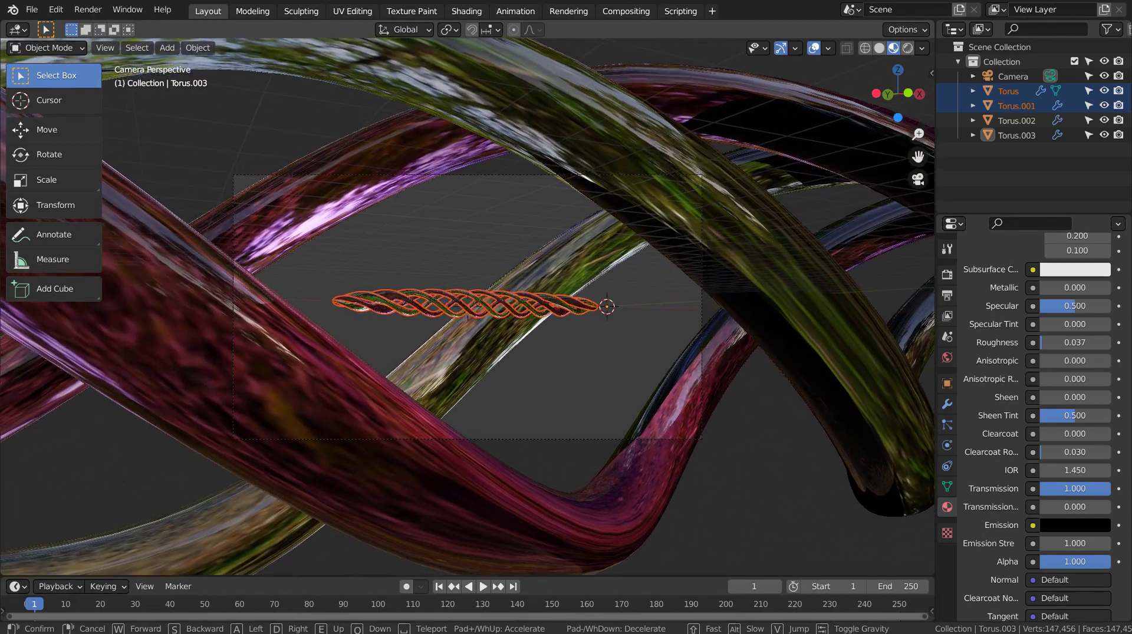
left_click(485, 257)
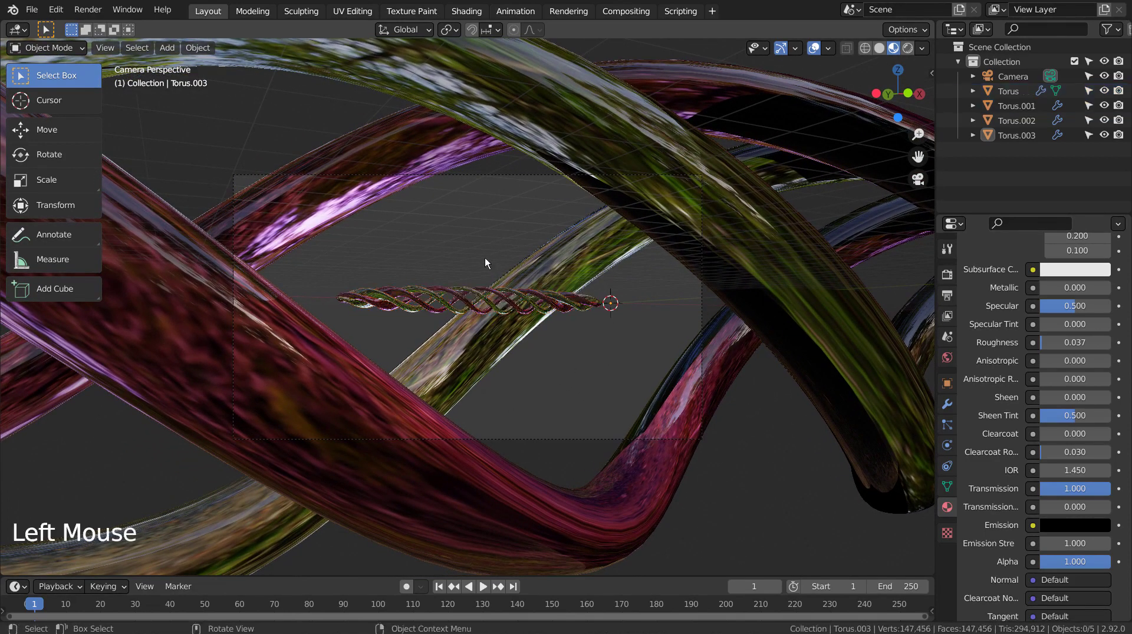
Add a plane to the scene and rotate it upright as a backdrop facing the camera
key("shift+a")
mouse_move(485, 257)
left_click(536, 257)
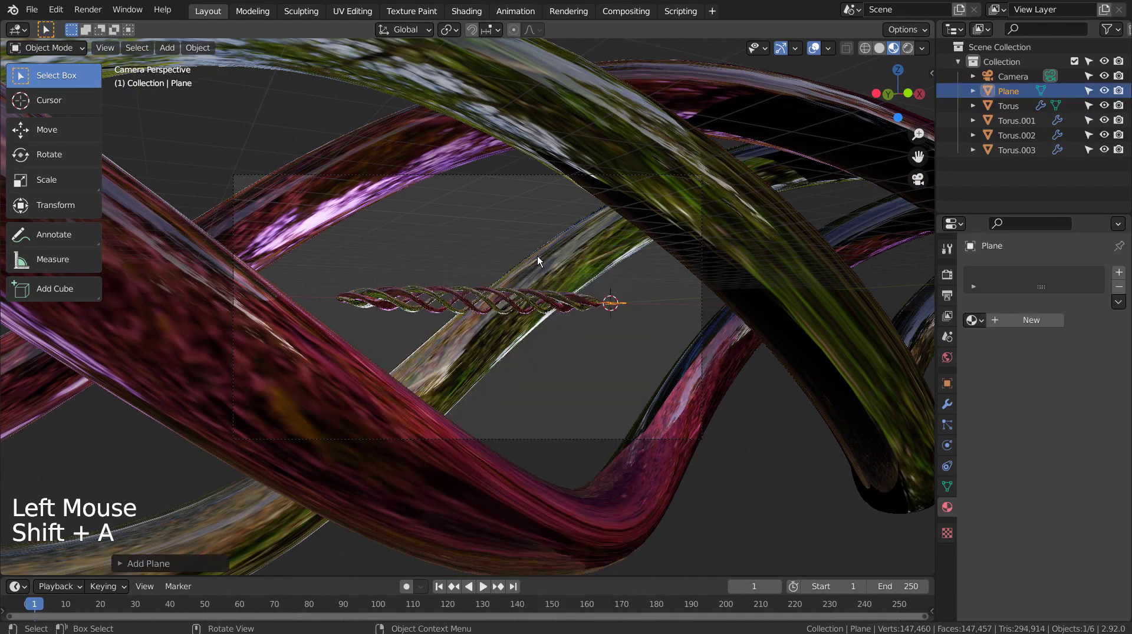
key("r")
left_click(536, 255)
Scale the backdrop plane up repeatedly until it fills the whole camera frame
key("s")
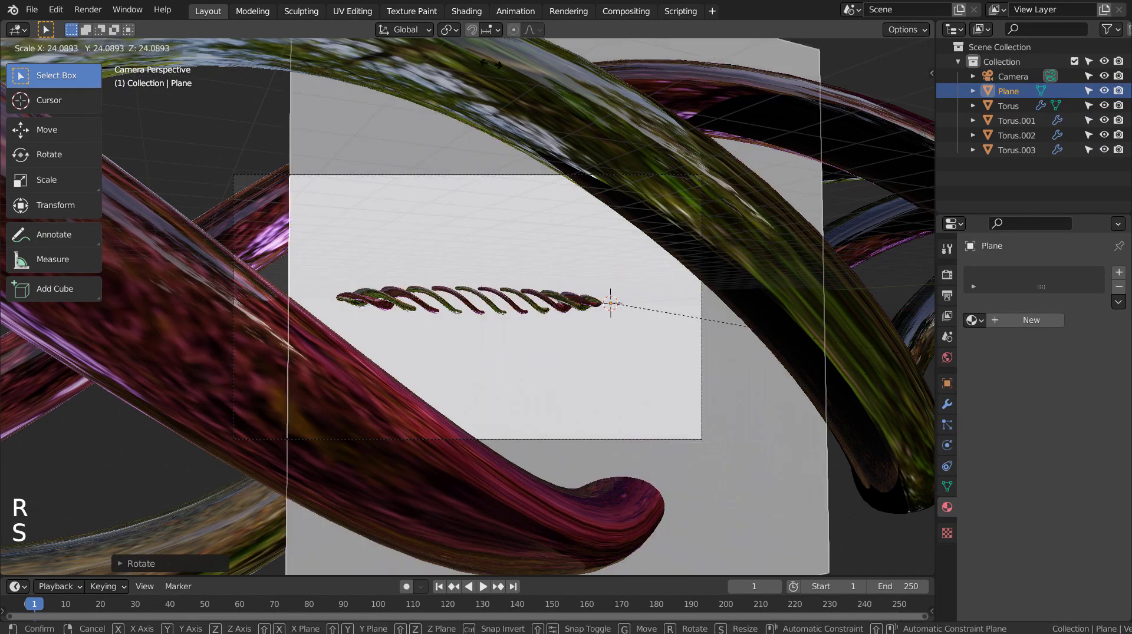
left_click(862, 69)
key("s")
key("s")
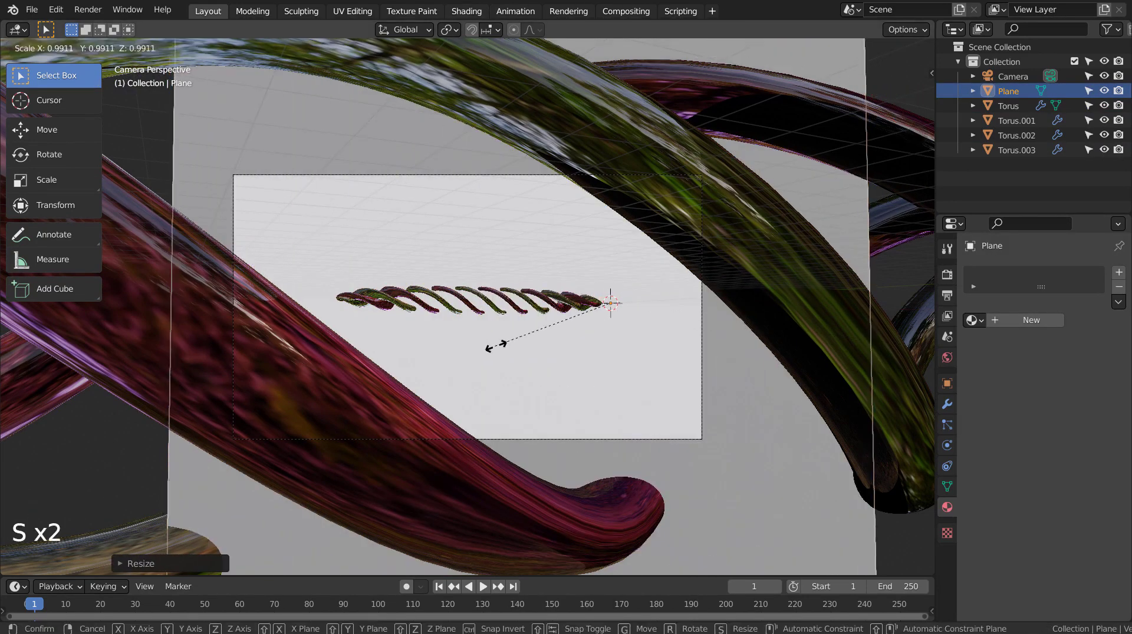
left_click(498, 404)
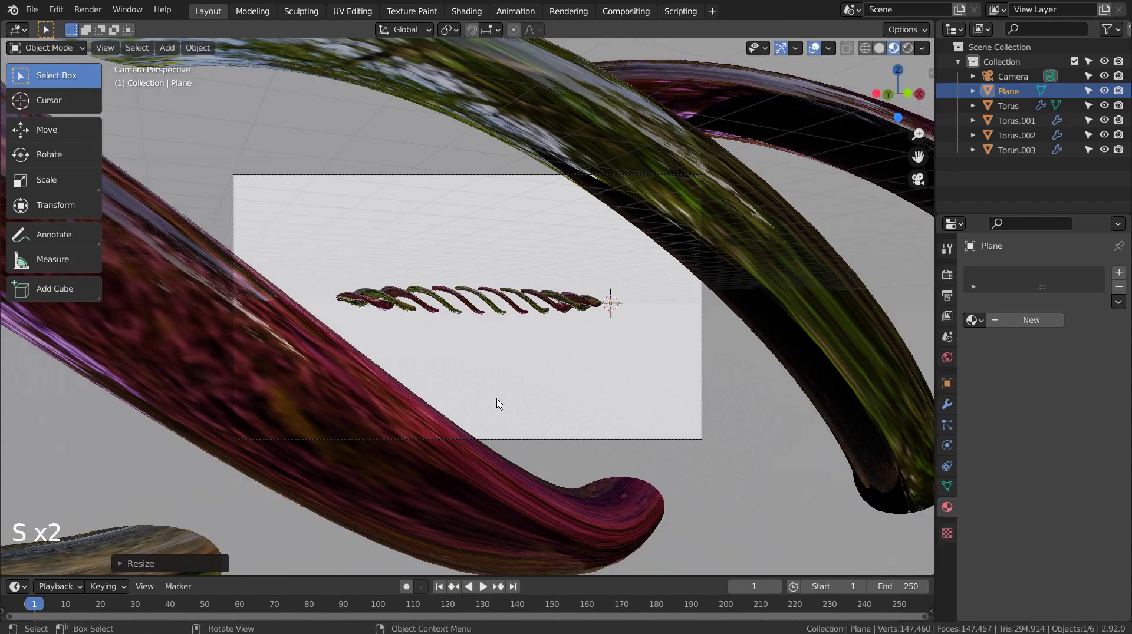
Move the backdrop plane about 71 m along Y behind the large tori and return to the camera view
middle_click_drag(498, 404, 480, 422)
scroll(470, 412, "down", 3)
key("g")
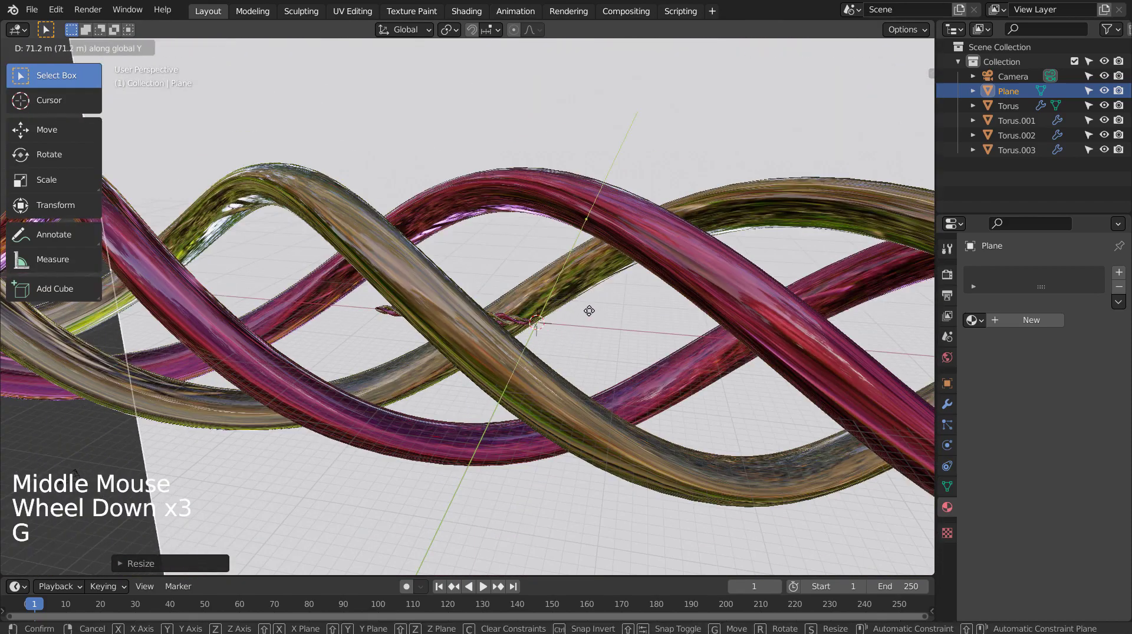
left_click(590, 317)
key("KP_0")
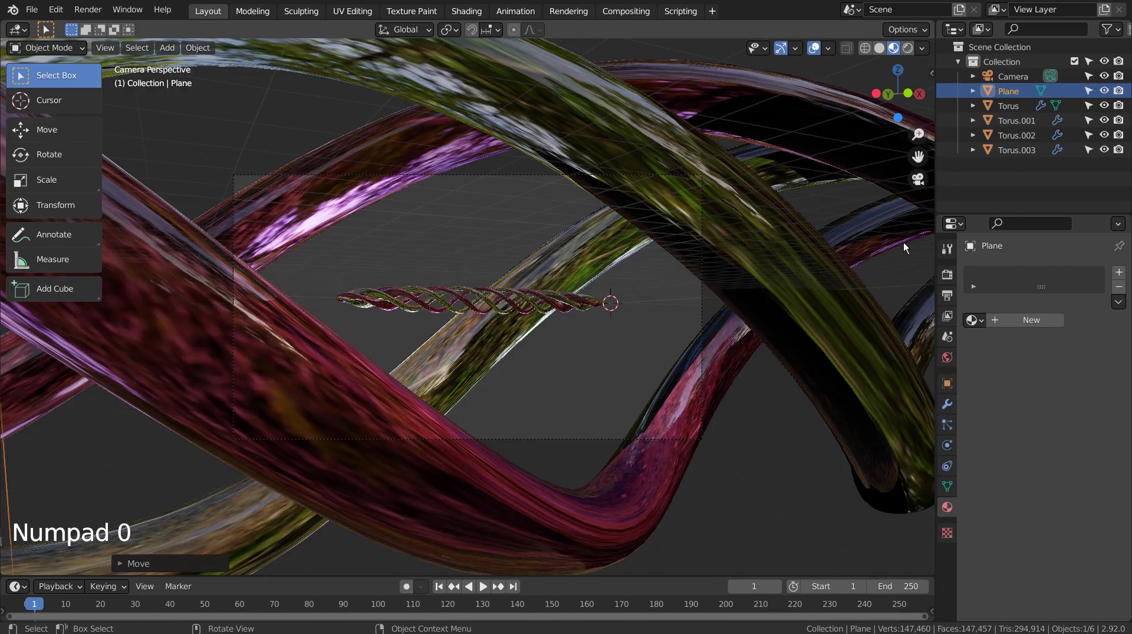
Set the camera's clip end distance to 111 m
left_click(1010, 77)
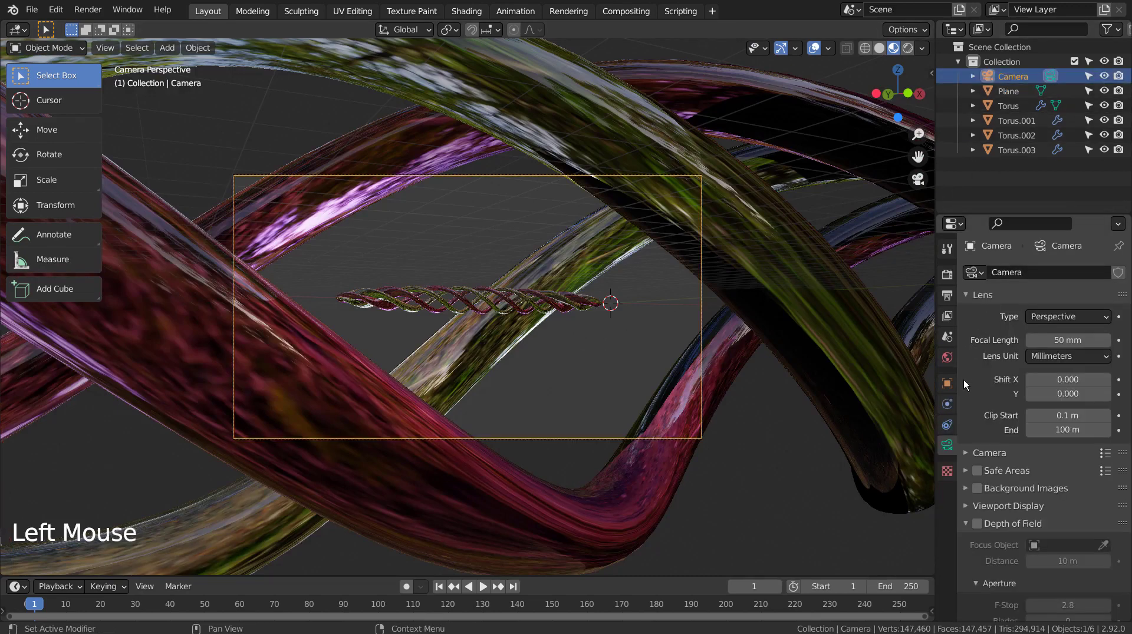
double_click(1068, 431)
type("1111")
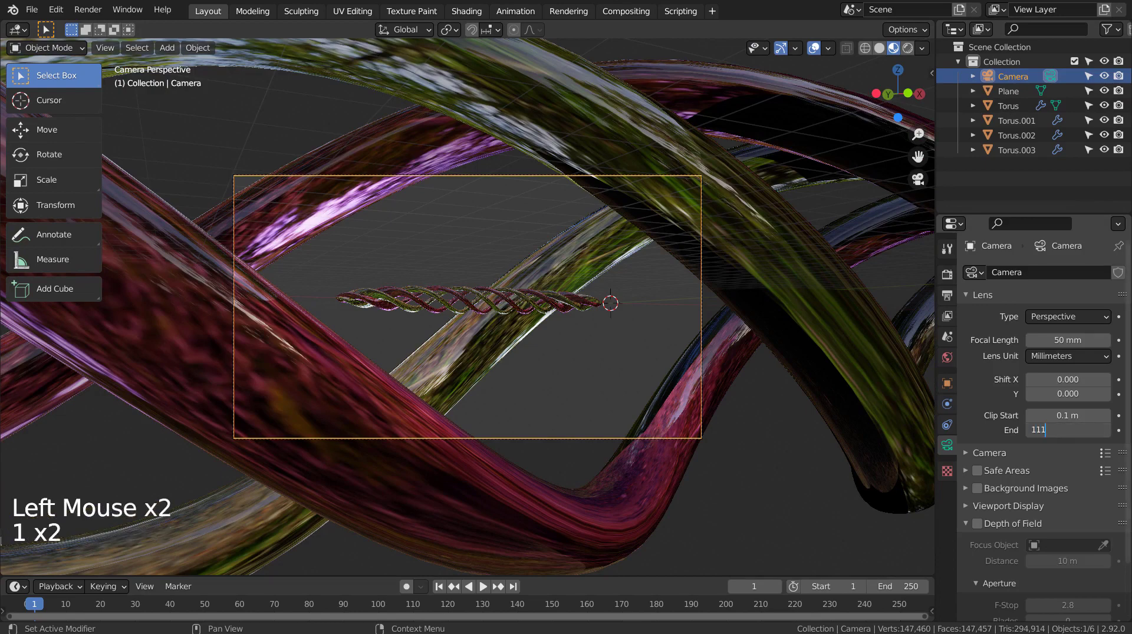
key("Return")
Give the backdrop plane a new pure white material with metallic about 0.975 and roughness about 0.045
left_click(550, 354)
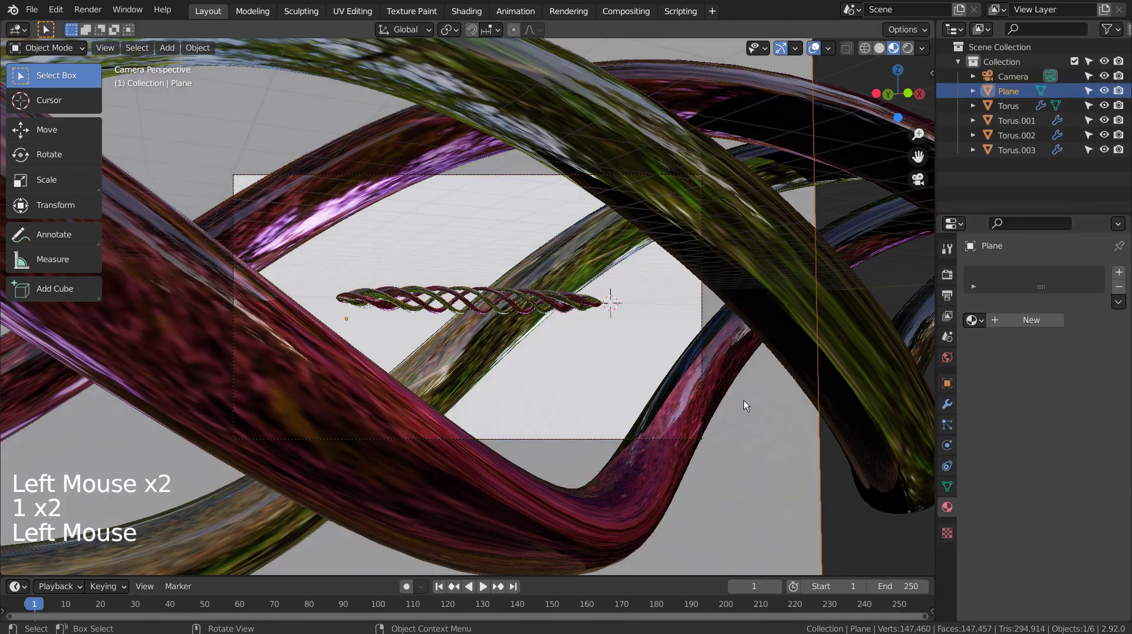
left_click(1021, 320)
scroll(1044, 482, "down", 6)
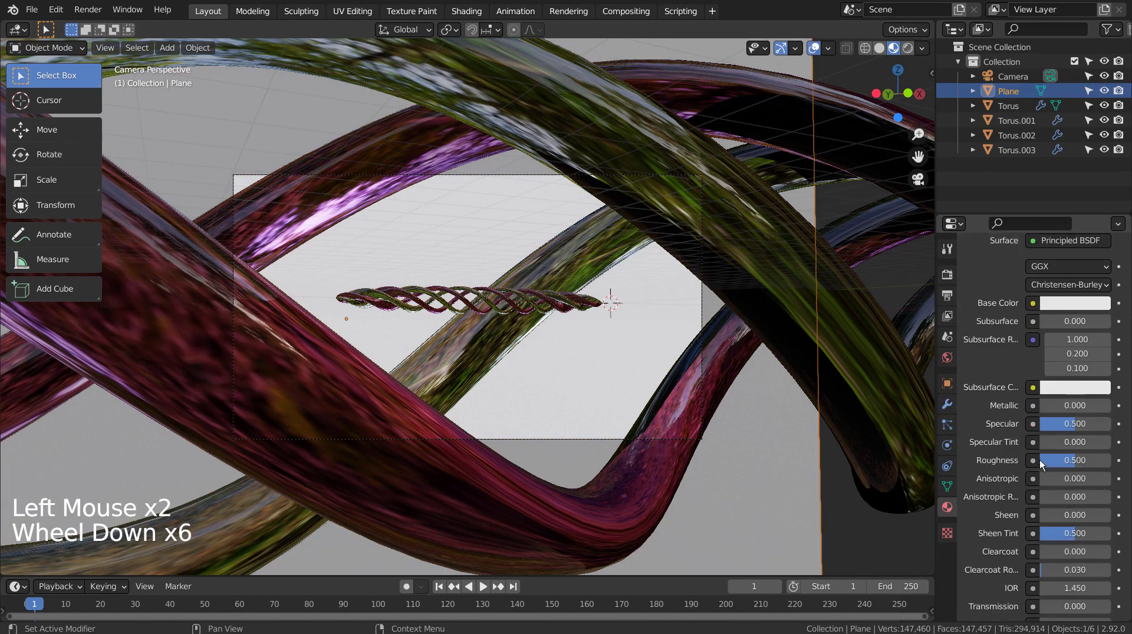
left_click_drag(1051, 406, 1109, 405)
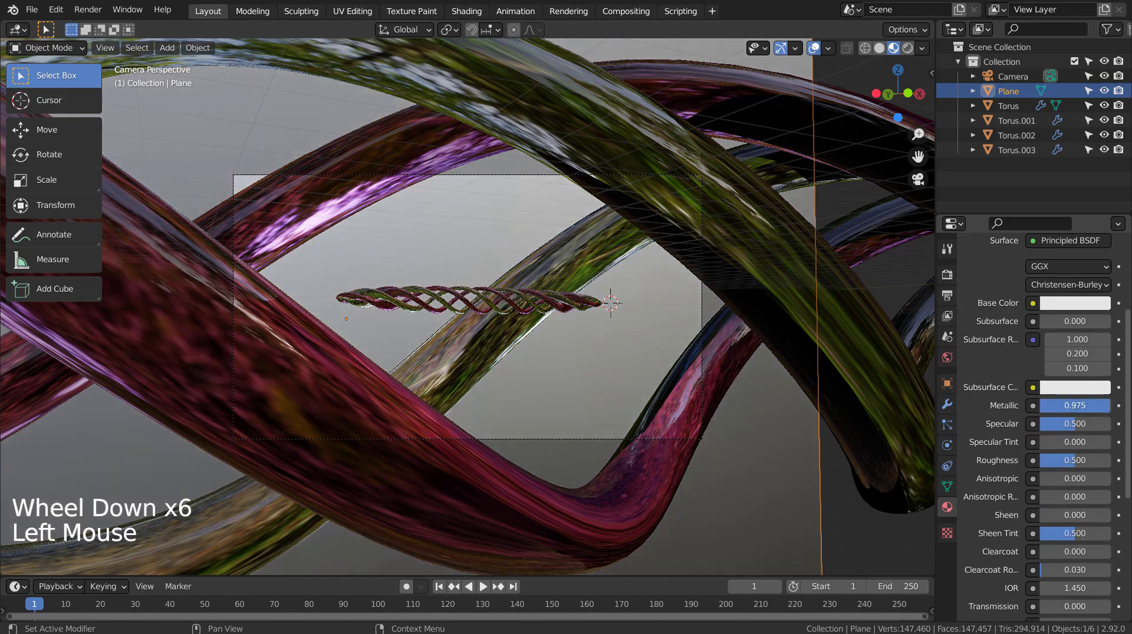
left_click_drag(1071, 463, 1044, 463)
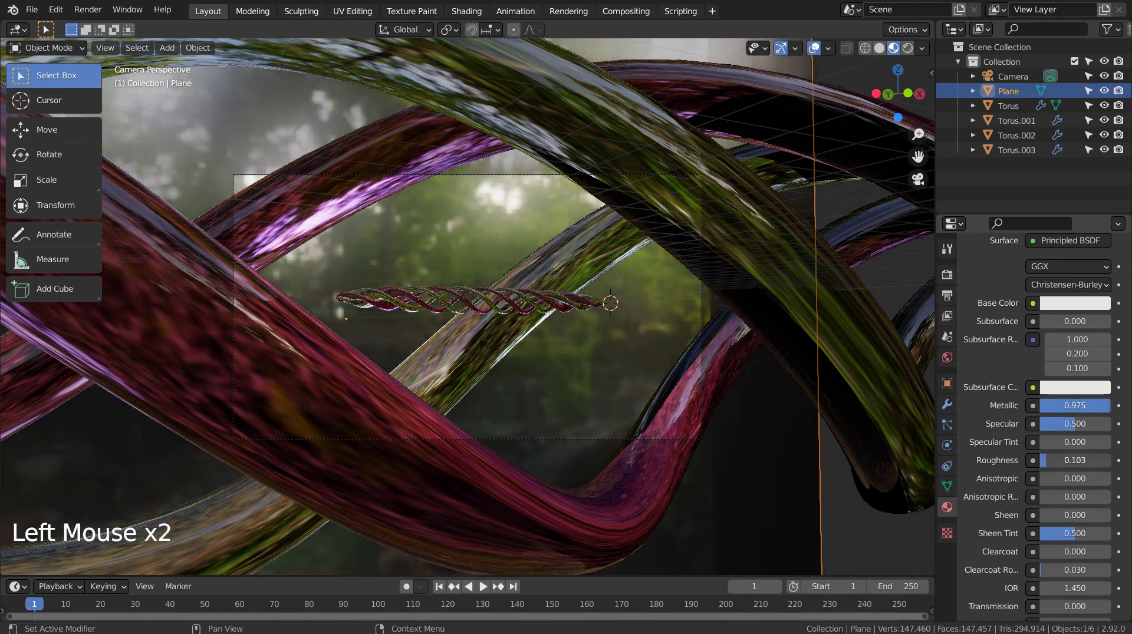
left_click_drag(1043, 462, 1041, 462)
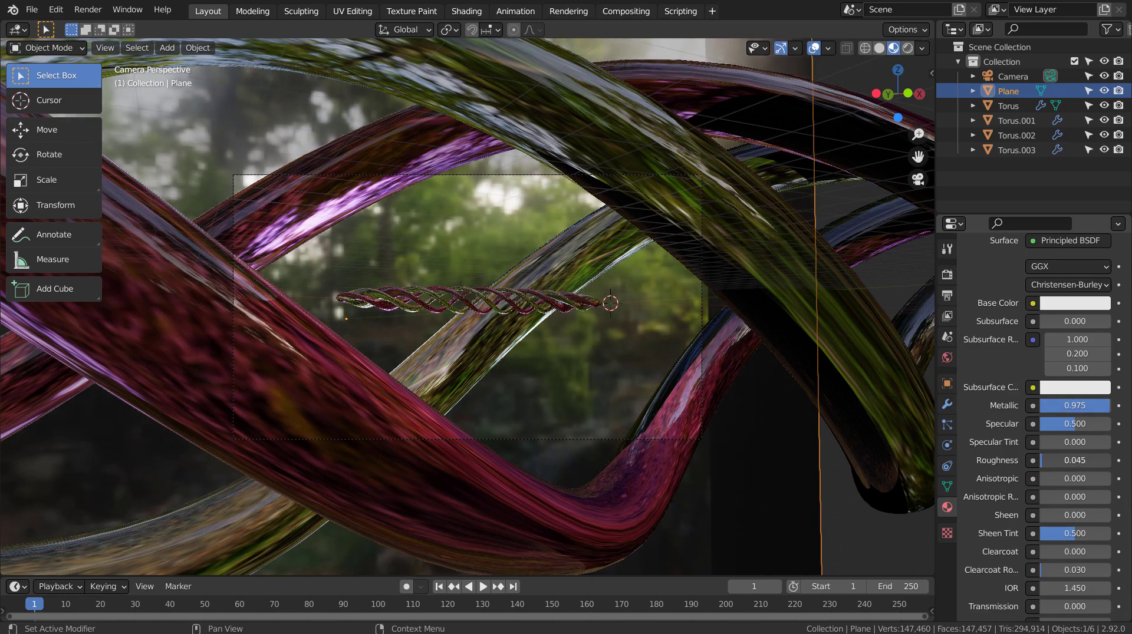
left_click(1087, 303)
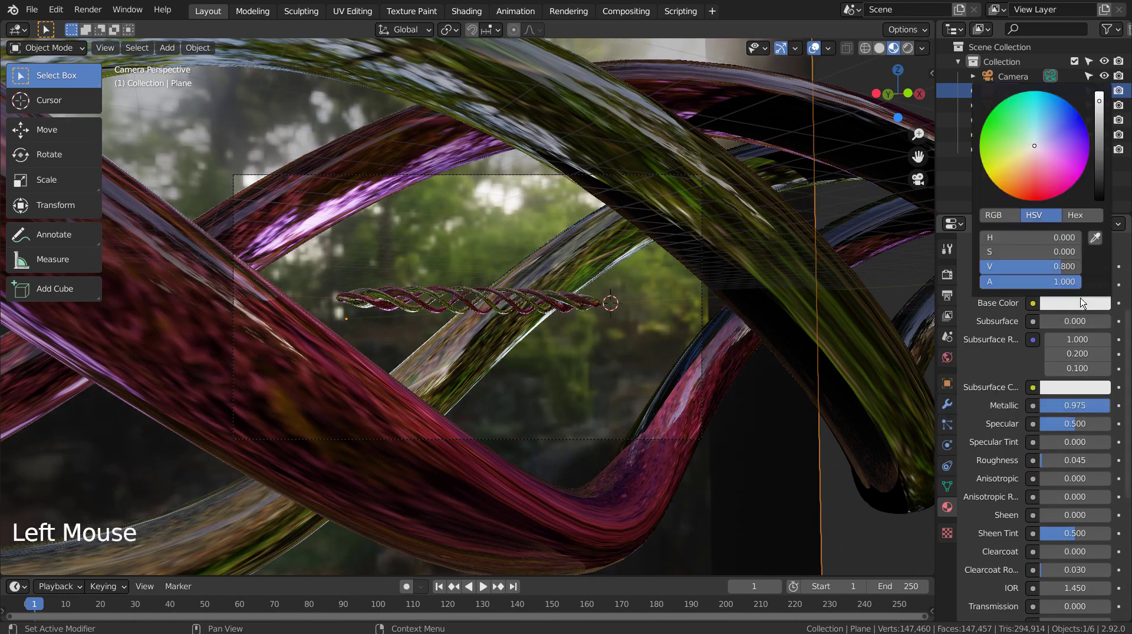
left_click(1100, 96)
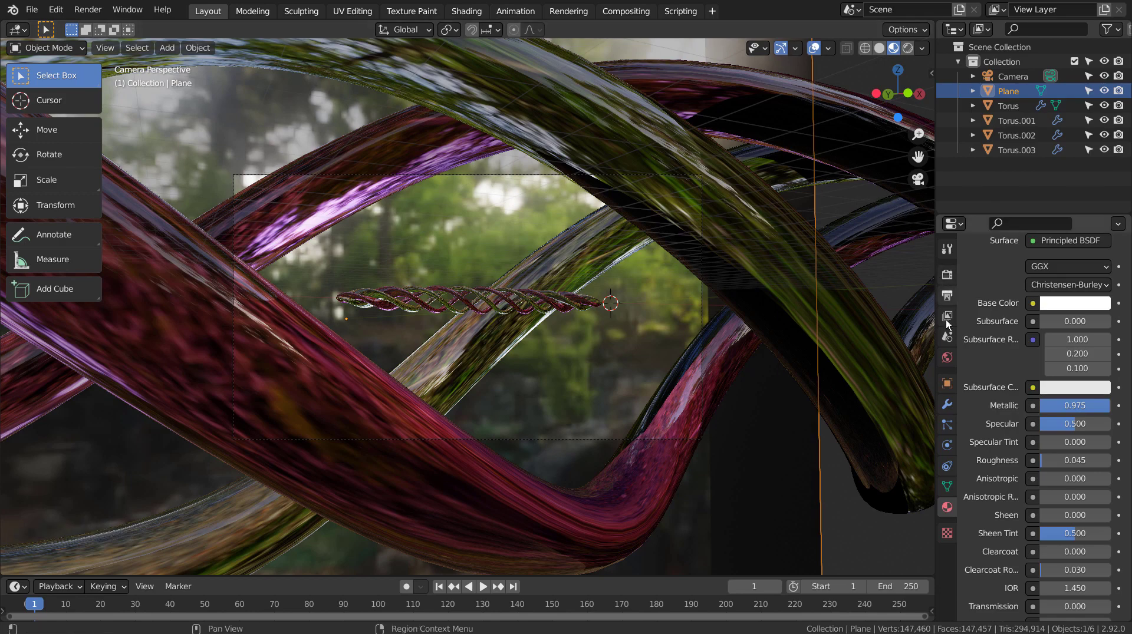
Replace the world's forest.exr background with a Sky Texture and show the viewport in rendered shading
left_click(948, 358)
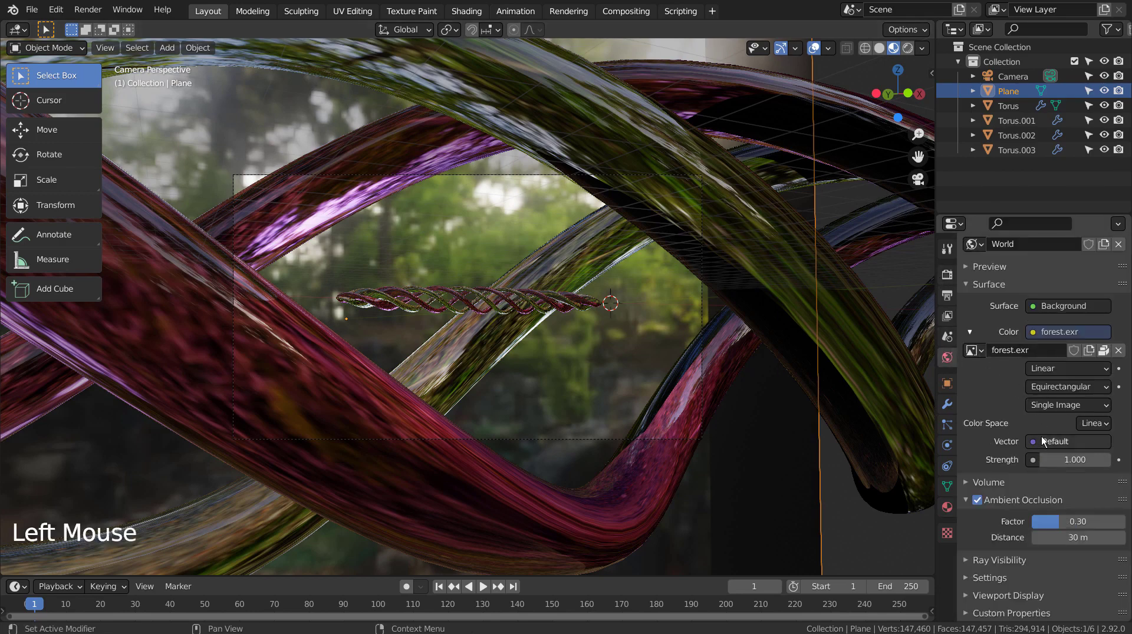
left_click(1034, 332)
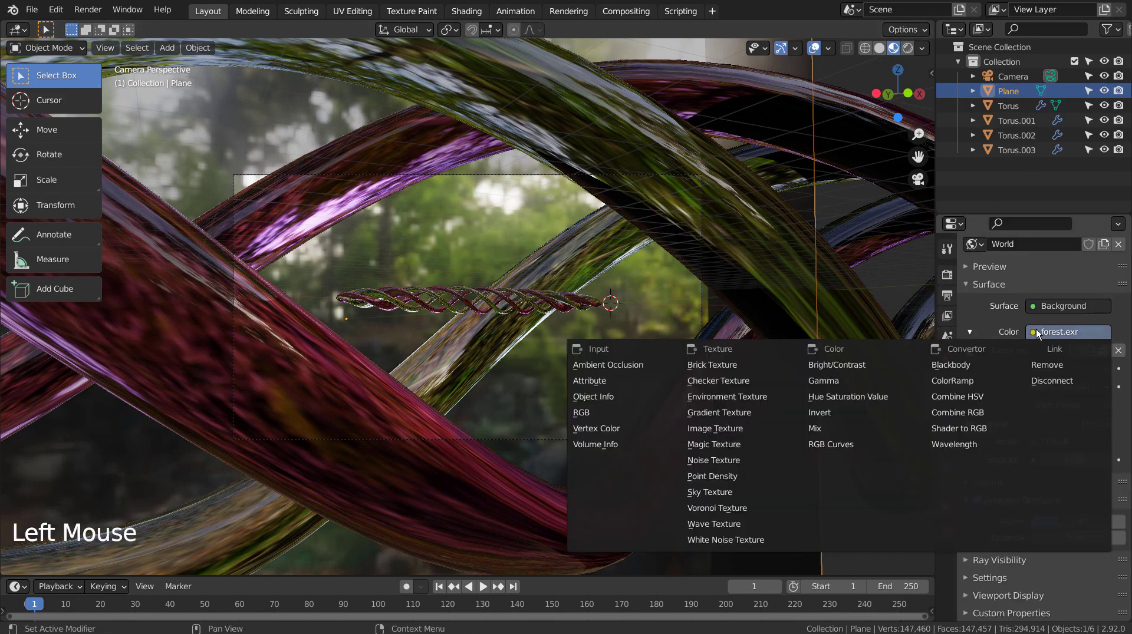
left_click(758, 491)
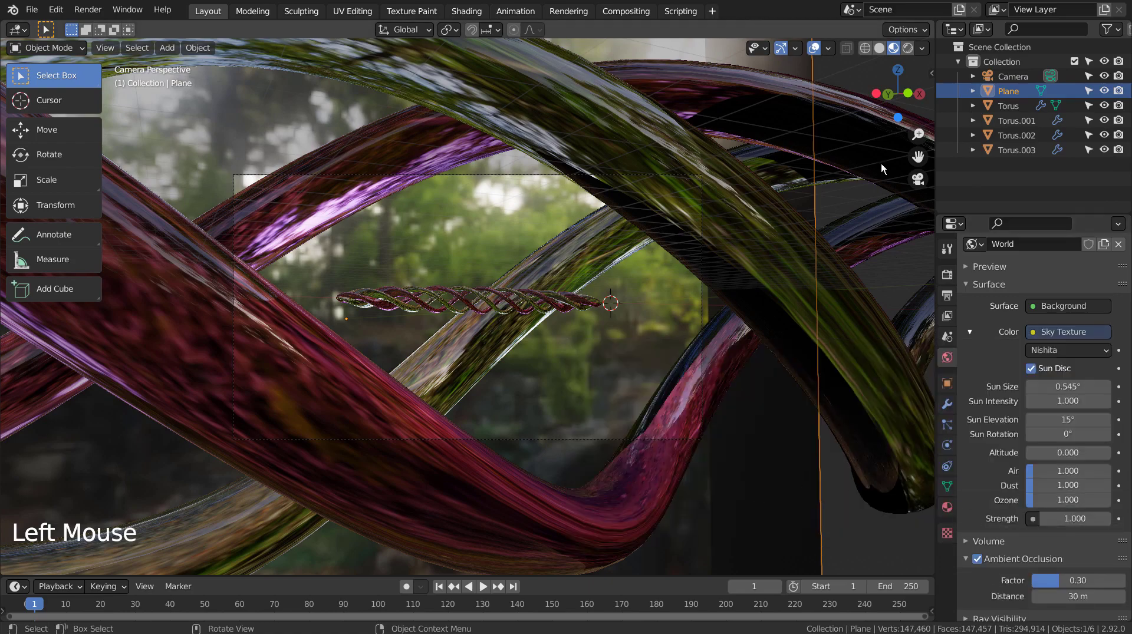
left_click(907, 47)
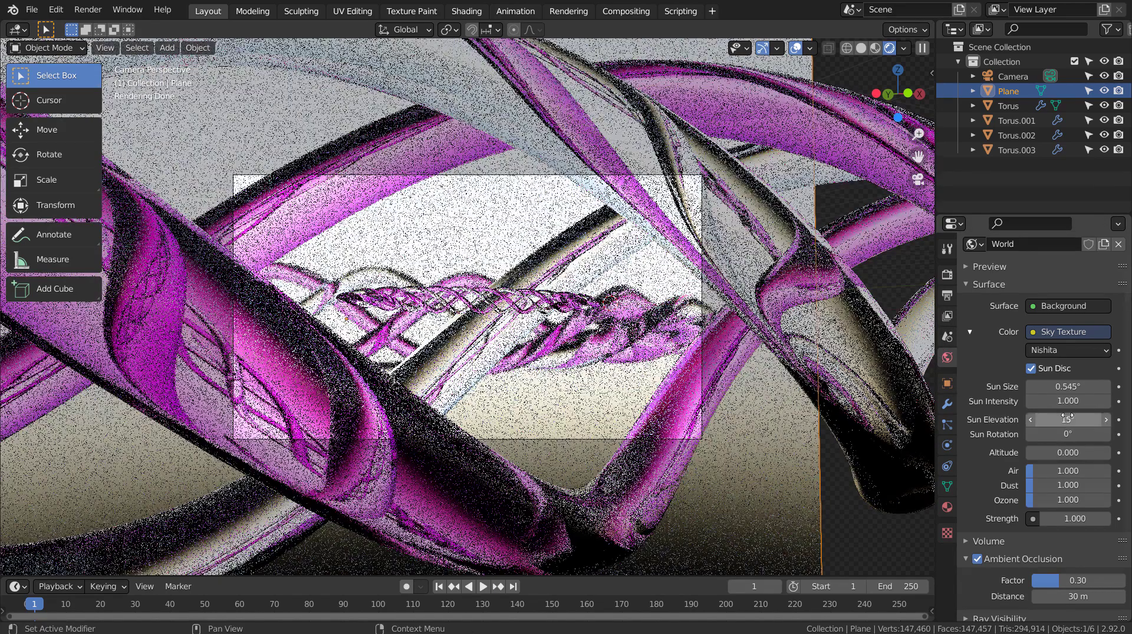
Set the sky texture's sun elevation to 45°
left_click(1074, 402)
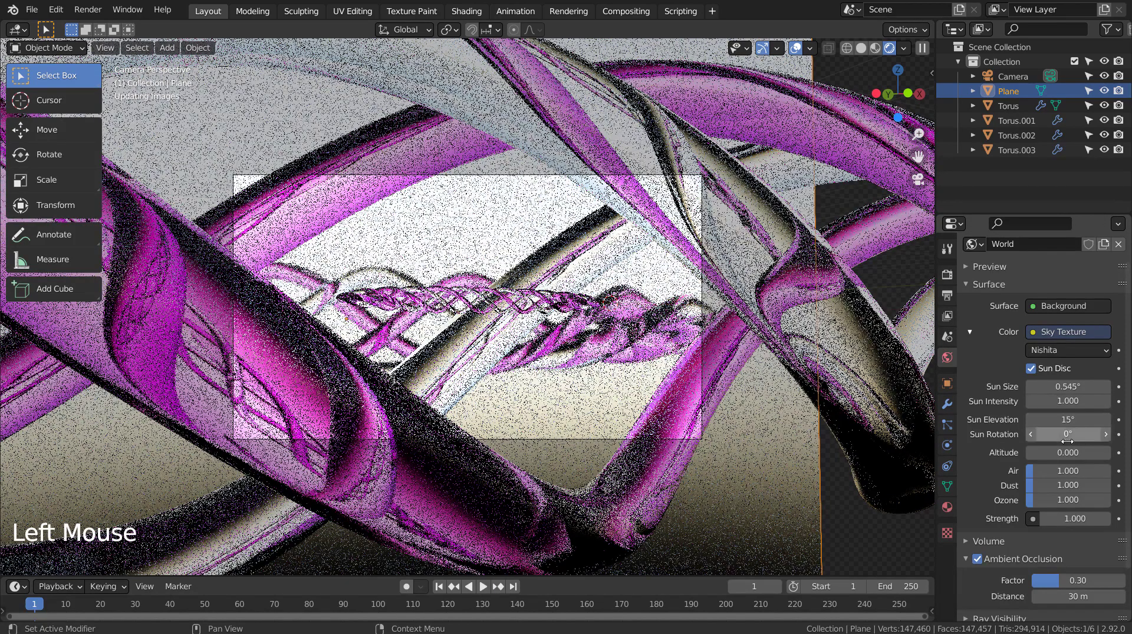
left_click(1072, 428)
key("ctrl+a")
type("35")
key("Return")
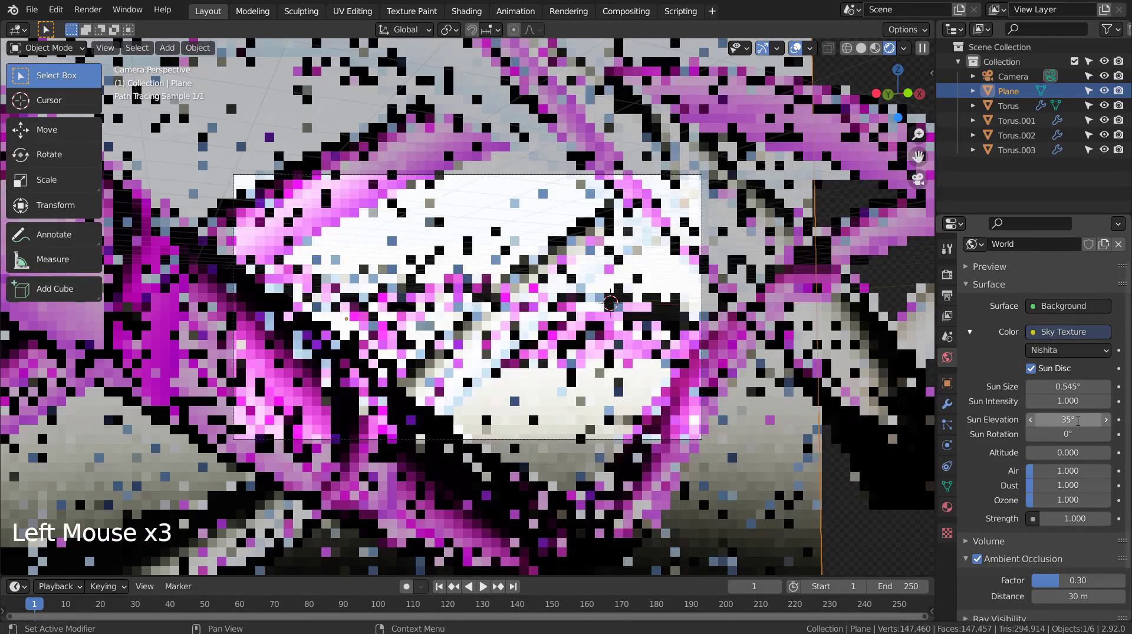
left_click_drag(1078, 421, 1091, 420)
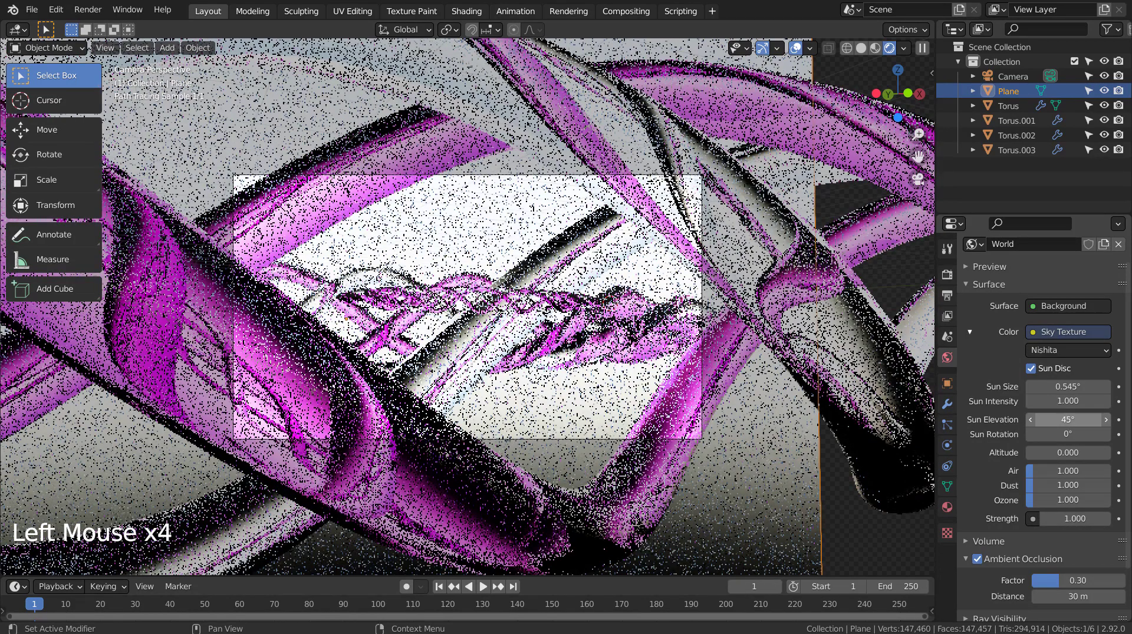
Set the sky texture's altitude to 35 and the world background strength to 5
left_click(1038, 453)
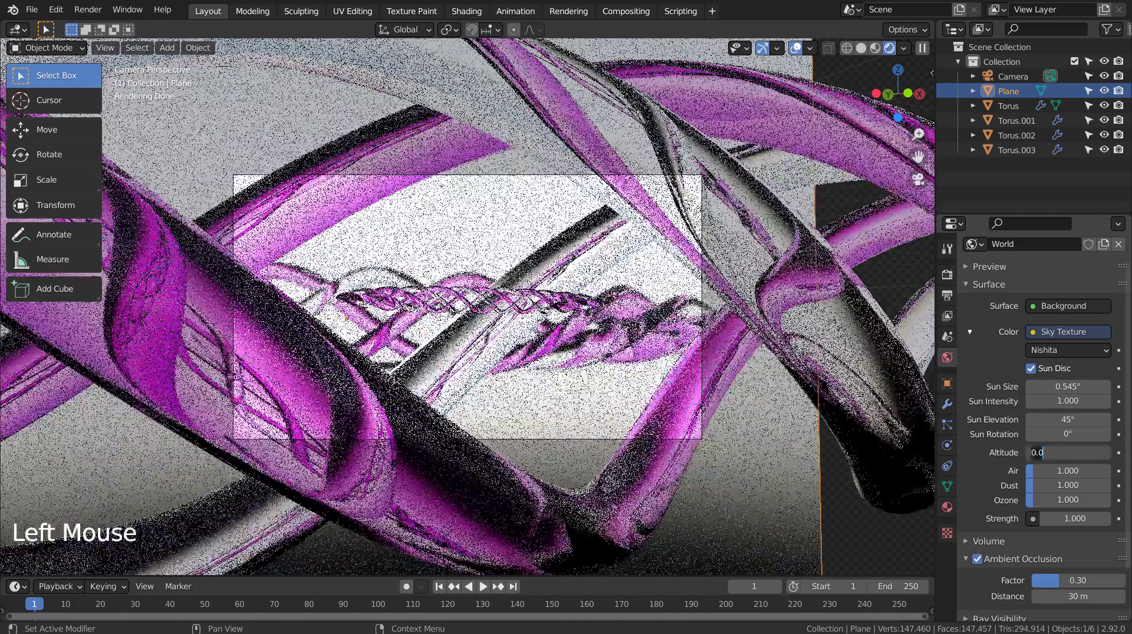
type("35")
key("Return")
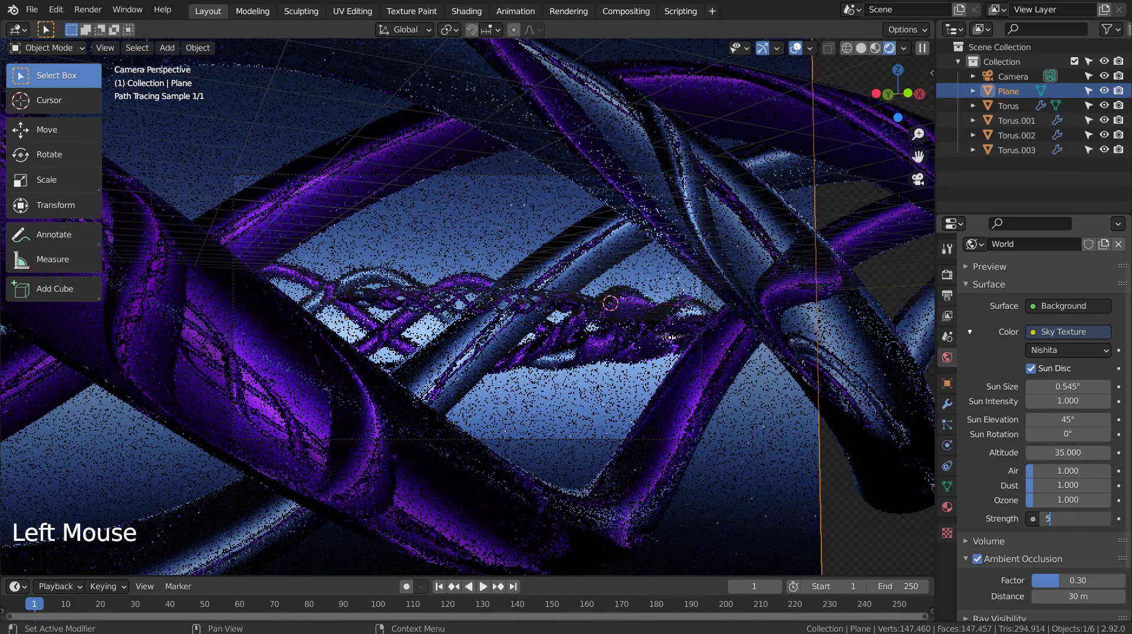
type("5")
left_click(1002, 531)
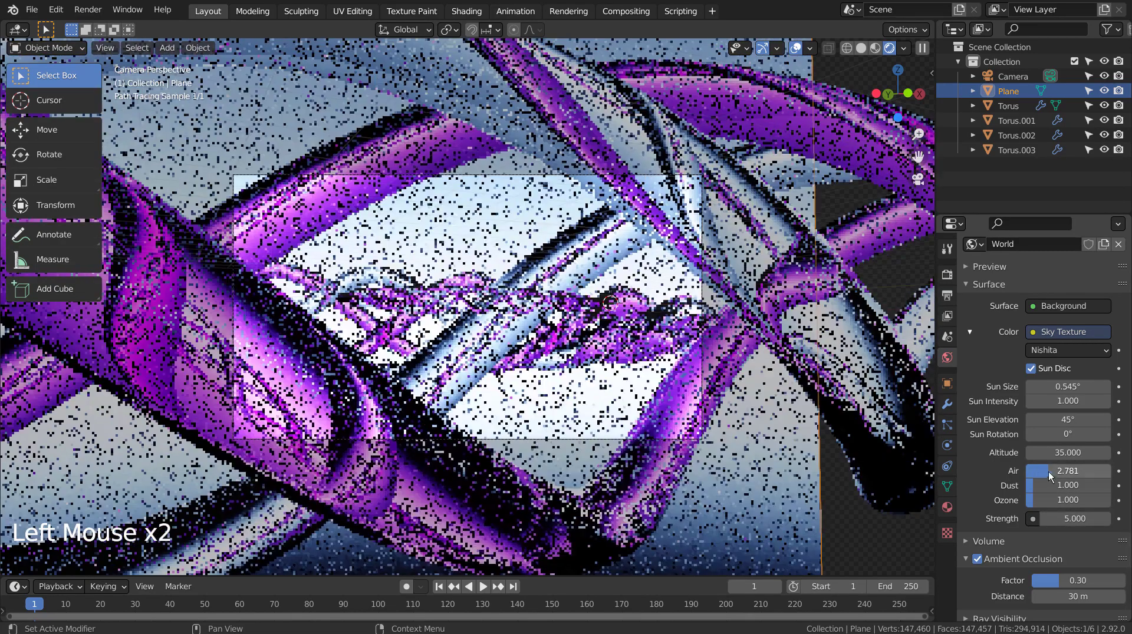
Return the sky texture's air to 1, try world background strengths of 15 and 35, and restore the strength to 5
mouse_move(1039, 475)
left_mouse_down()
mouse_move(1055, 475)
mouse_move(1033, 475)
left_mouse_up()
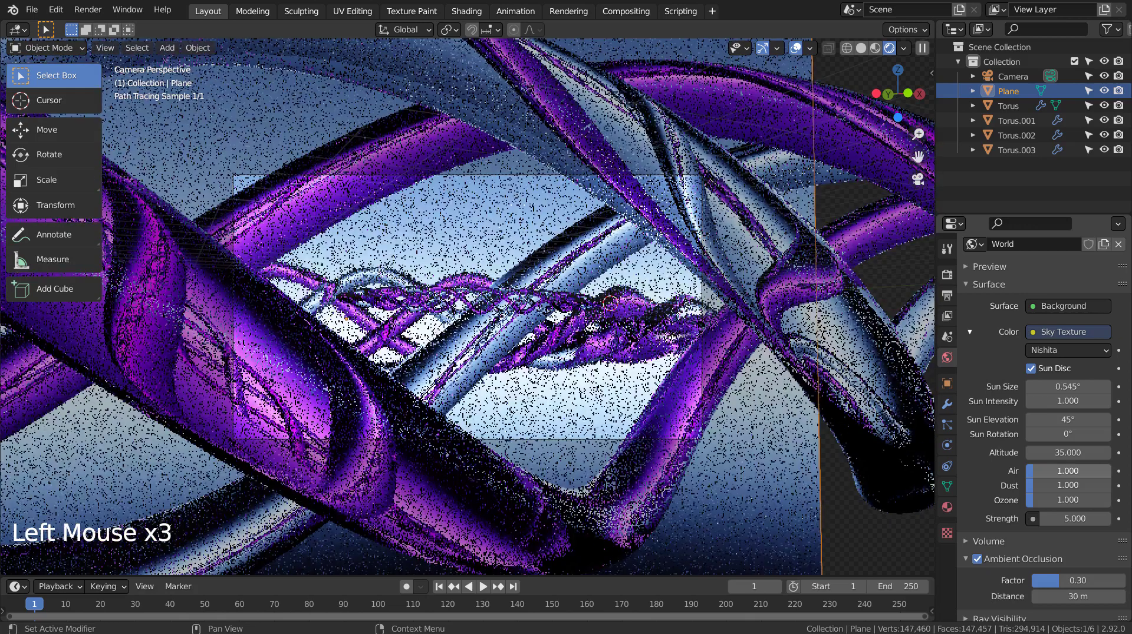
left_click_drag(1059, 520, 1097, 520)
double_click(1075, 518)
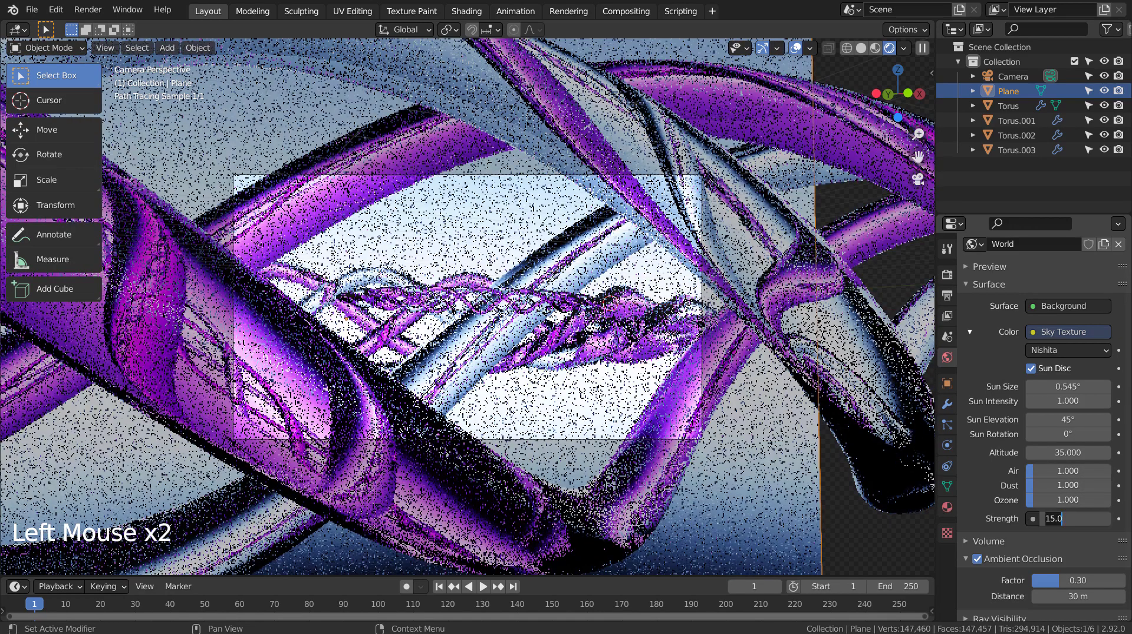
type("35")
key("Return")
double_click(1074, 519)
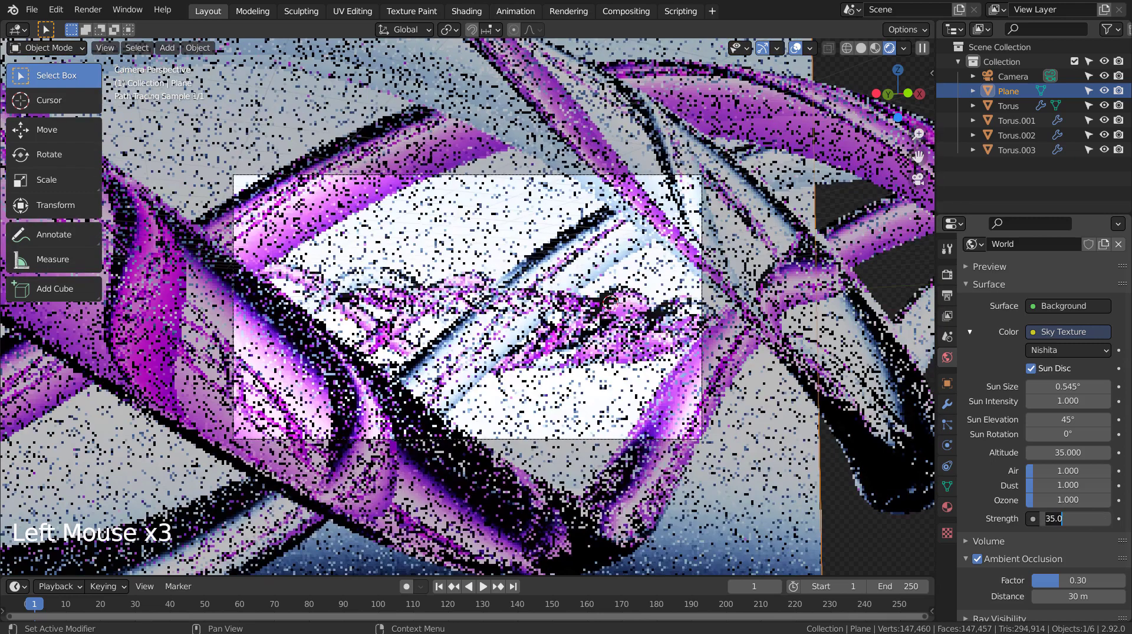
type("5")
key("Return")
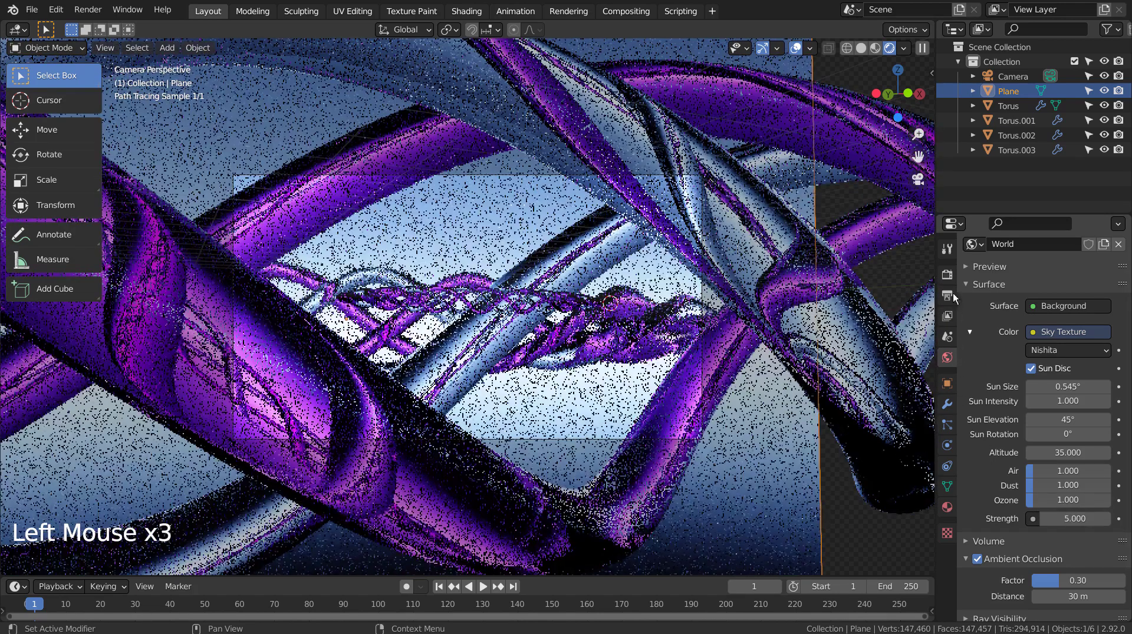
Set the Cycles viewport samples to 5 and slightly reframe the camera view on the tori with walk navigation
left_click(947, 275)
left_click_drag(1078, 373, 1102, 373)
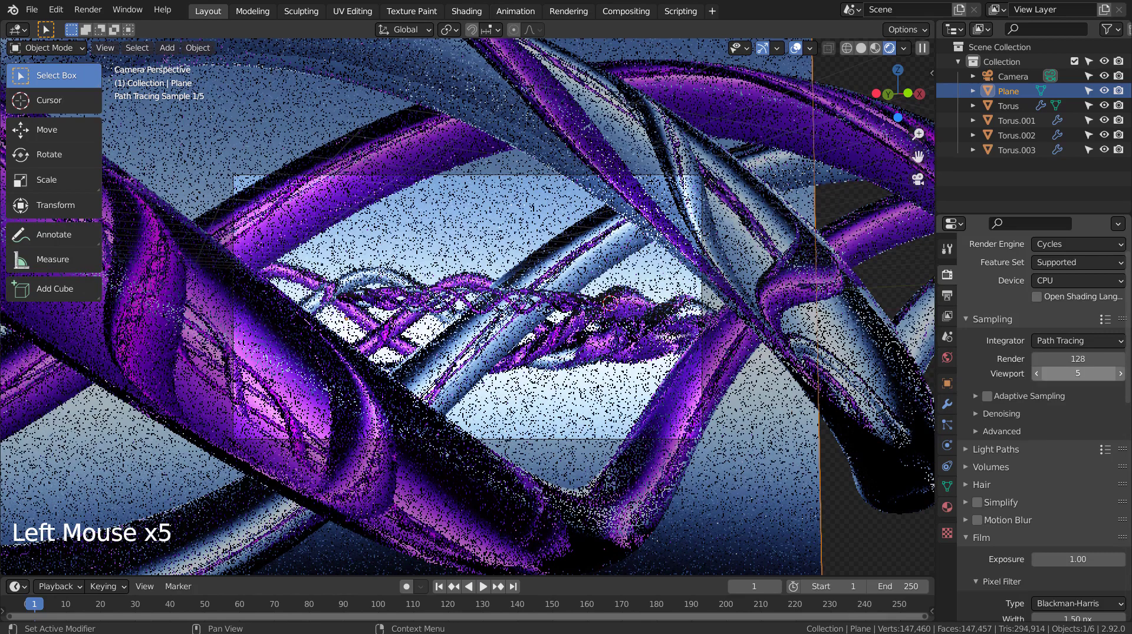
scroll(594, 308, "up", 2)
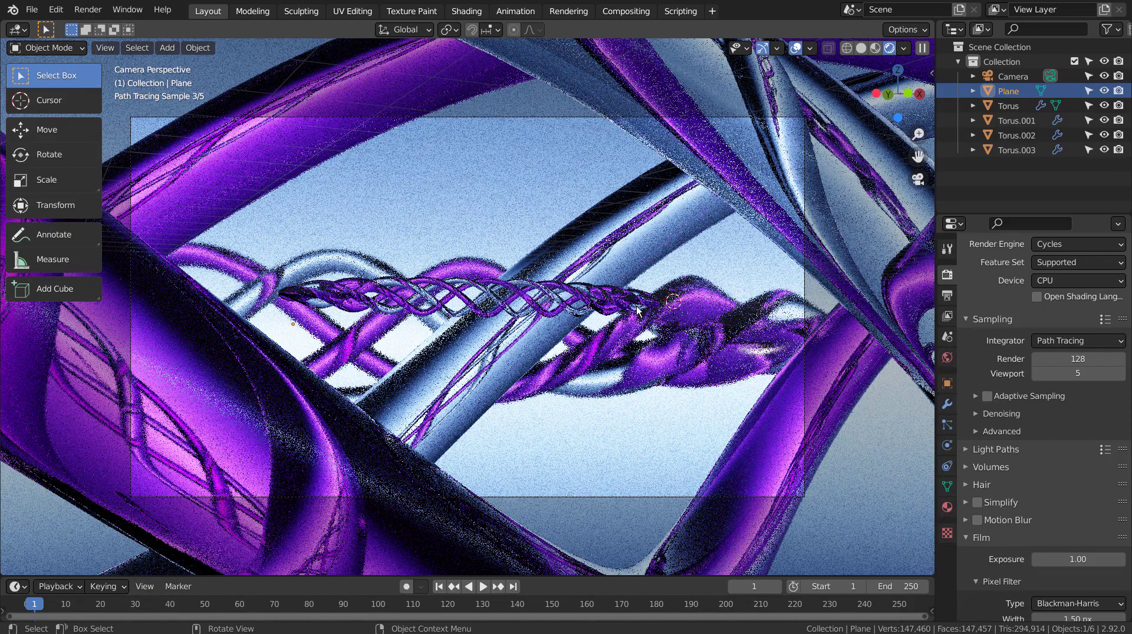
key("shift+grave")
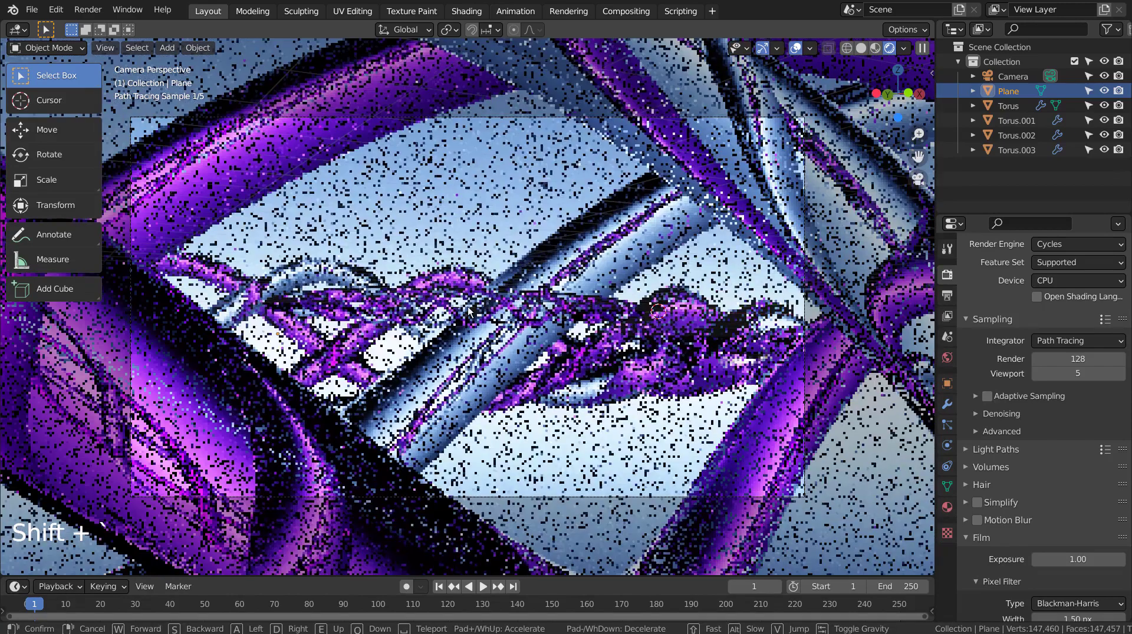
left_click(468, 307)
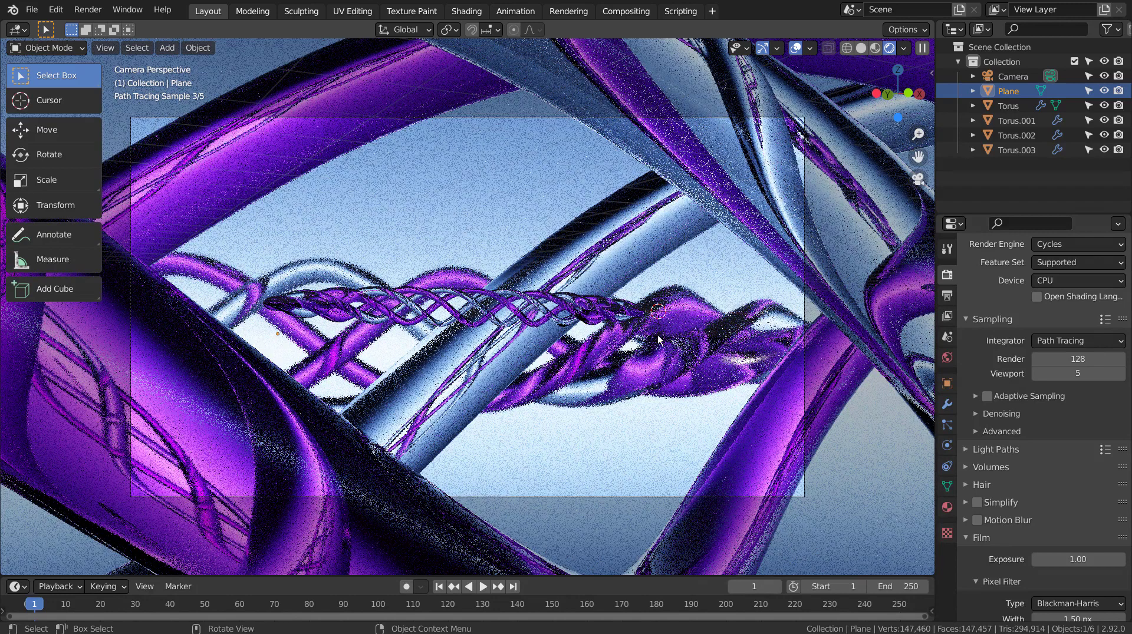
Check the compositor's Denoise setup, toggling the use of nodes off and back on, and return to the 3D layout
left_click(1076, 362)
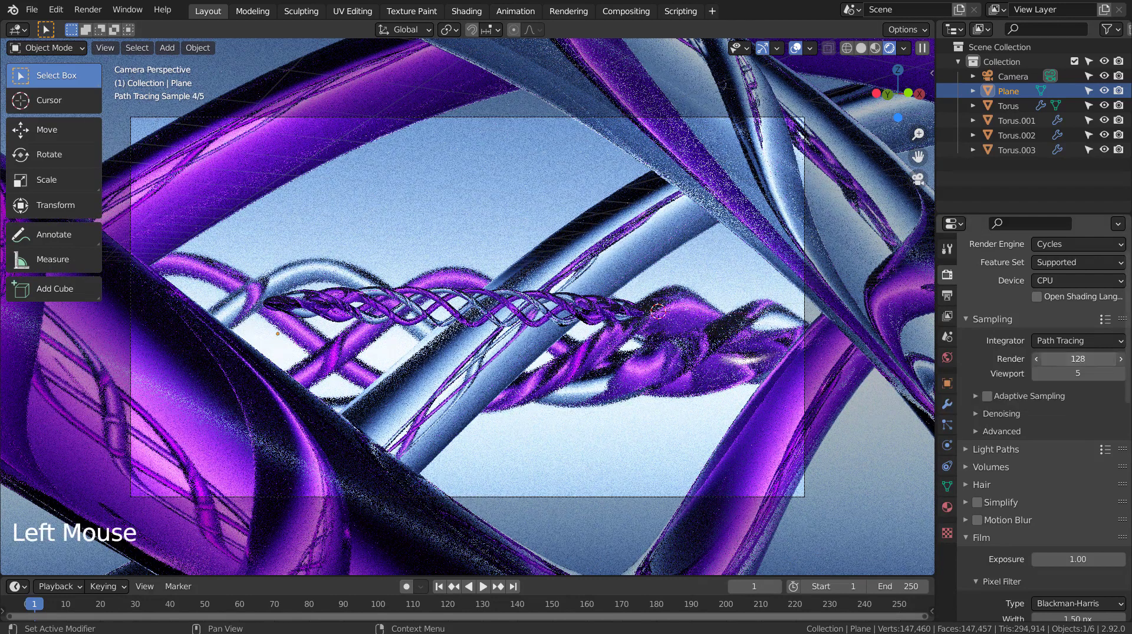
left_click(613, 11)
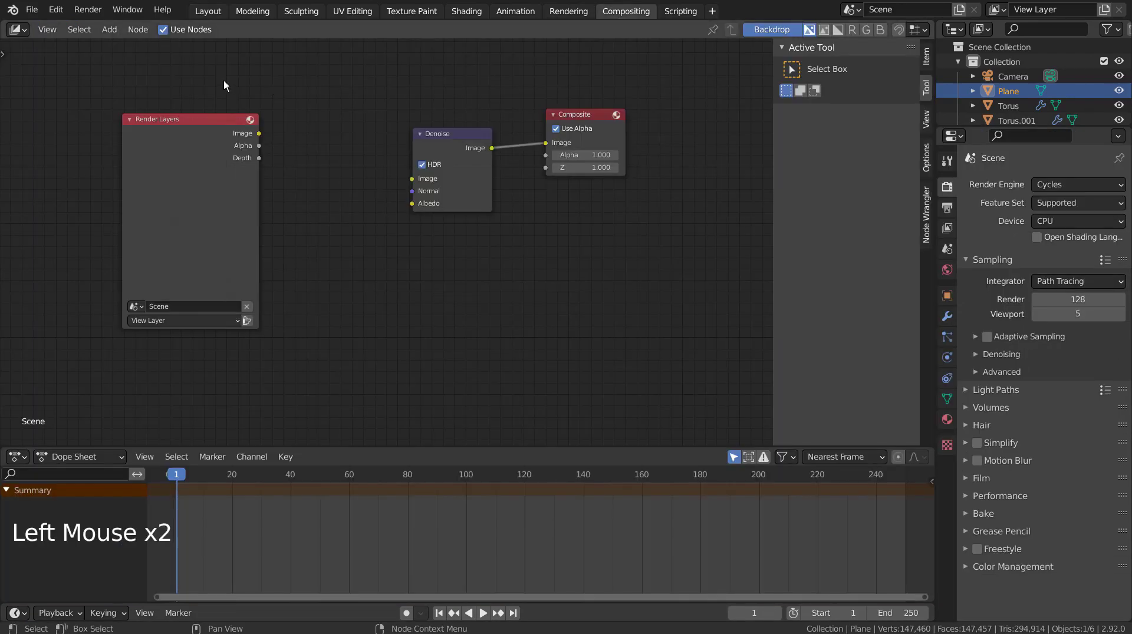
left_click(163, 30)
left_click(208, 11)
left_click(207, 11)
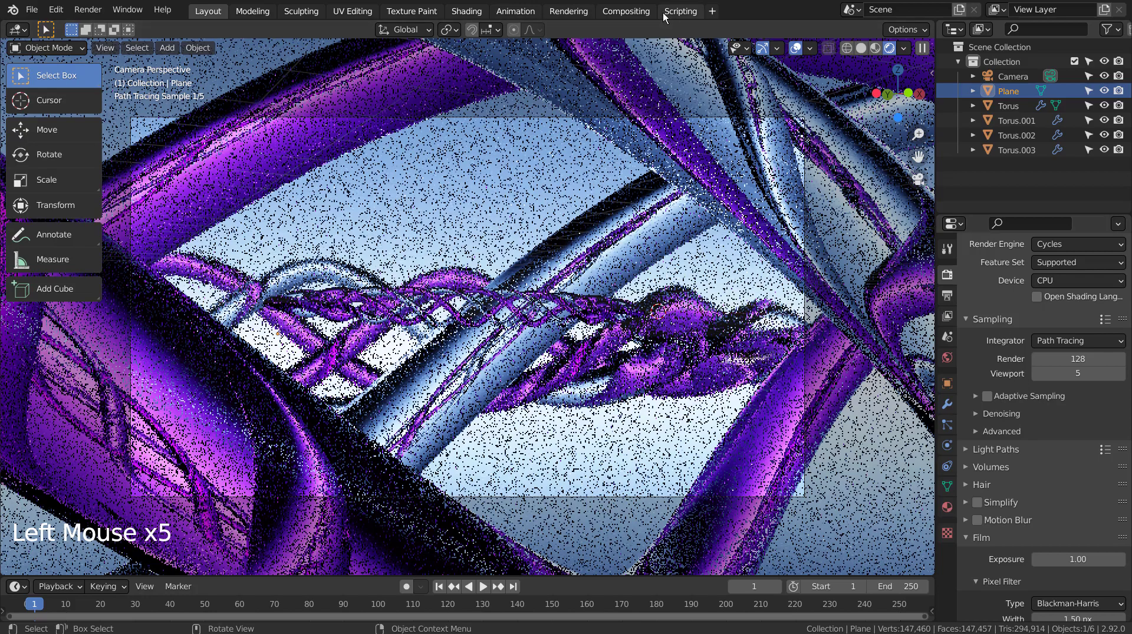
left_click(626, 11)
left_click(163, 30)
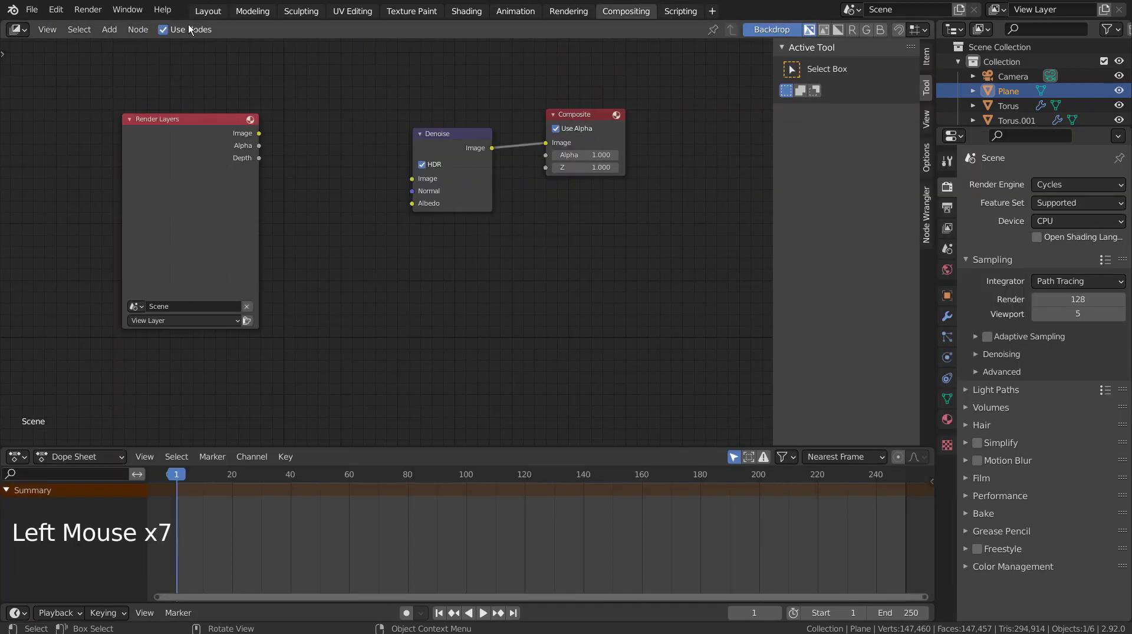
left_click(207, 10)
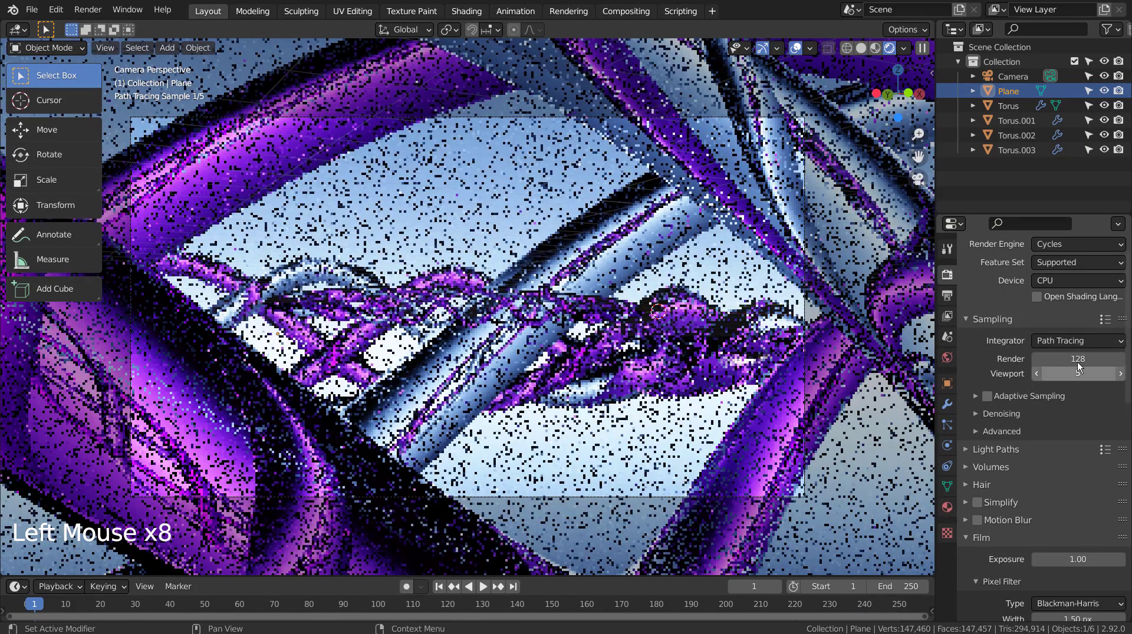
Set the render samples to 32 and viewport samples to 1, and save the file with the viewport in solid shading
left_click_drag(1078, 373, 1055, 359)
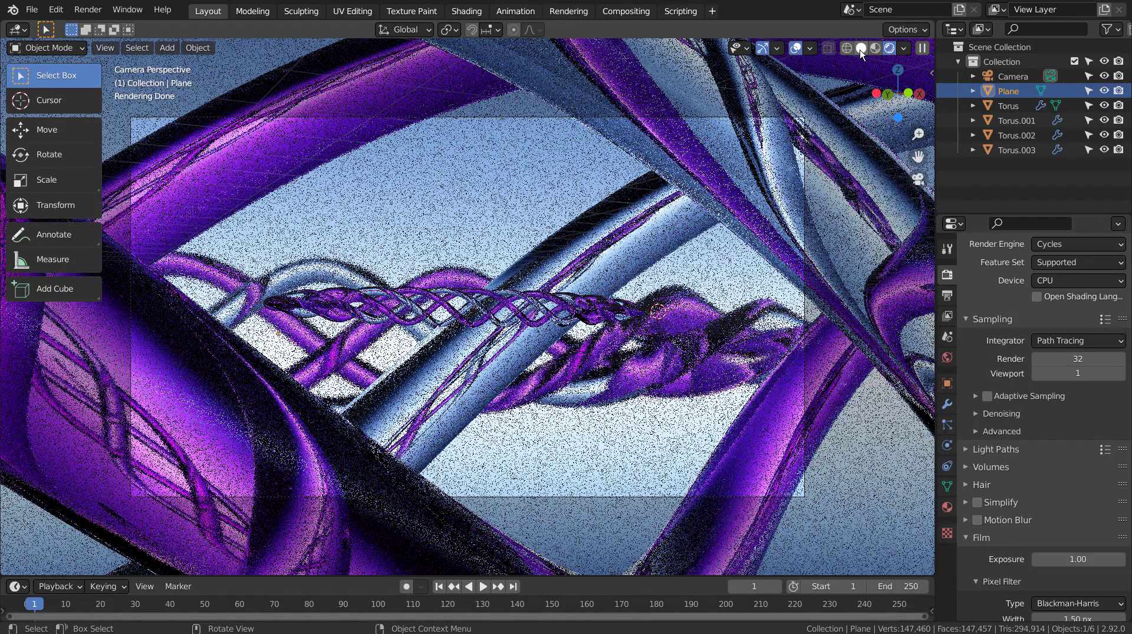
left_click(860, 50)
left_click(681, 214)
key("ctrl+s")
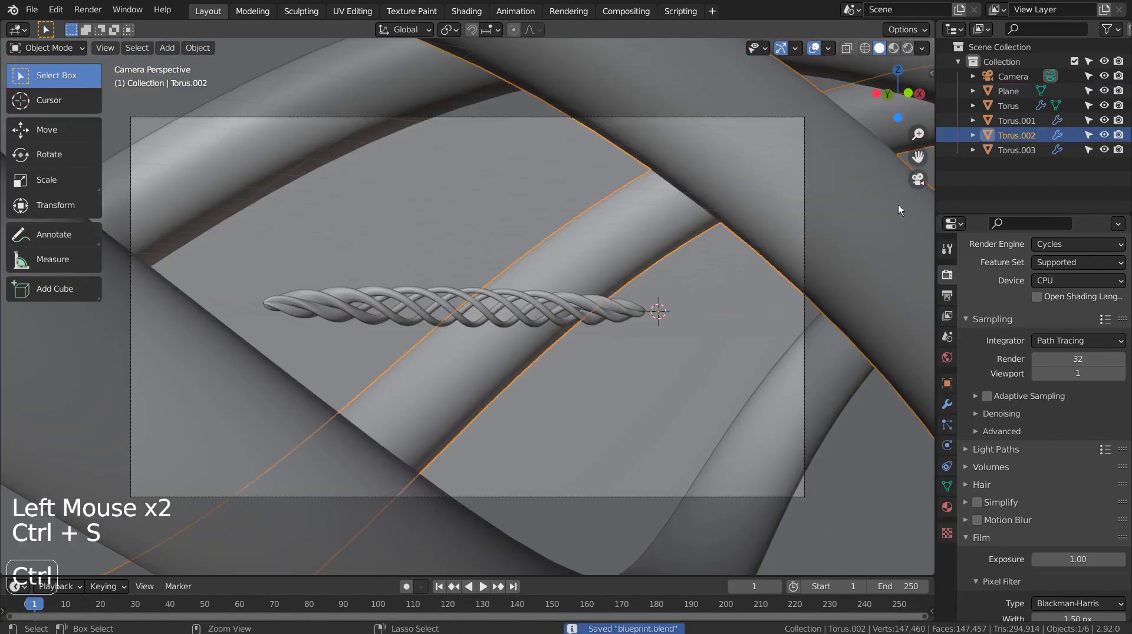
Set the Subdivision modifier's render level to 3 on Torus.001, Torus.002 and Torus.003
left_click(1023, 120)
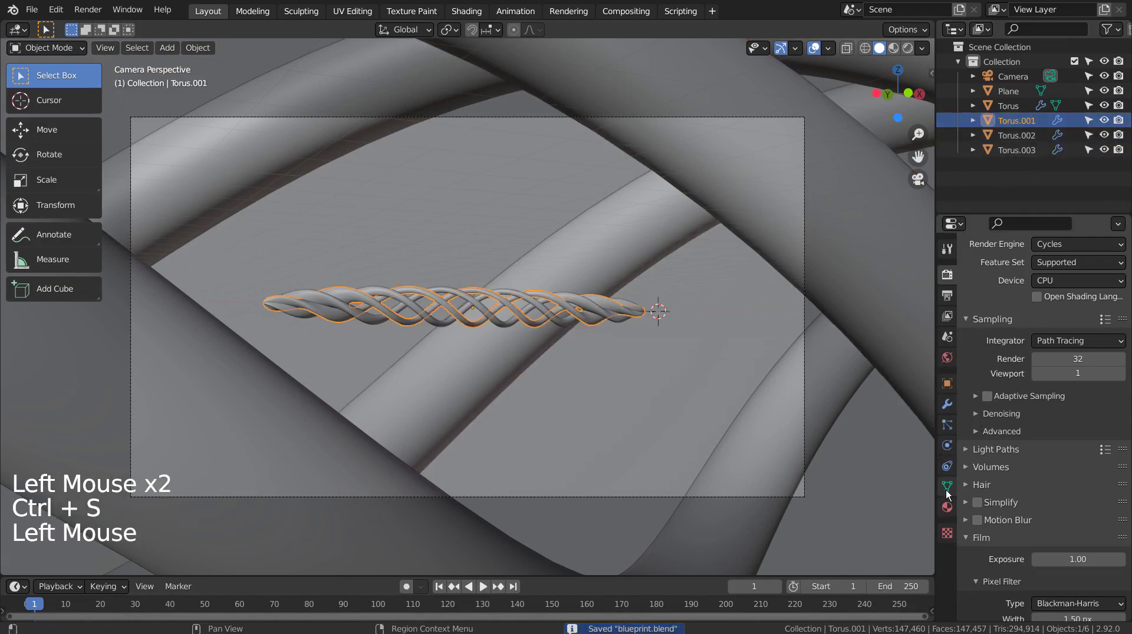
left_click(947, 404)
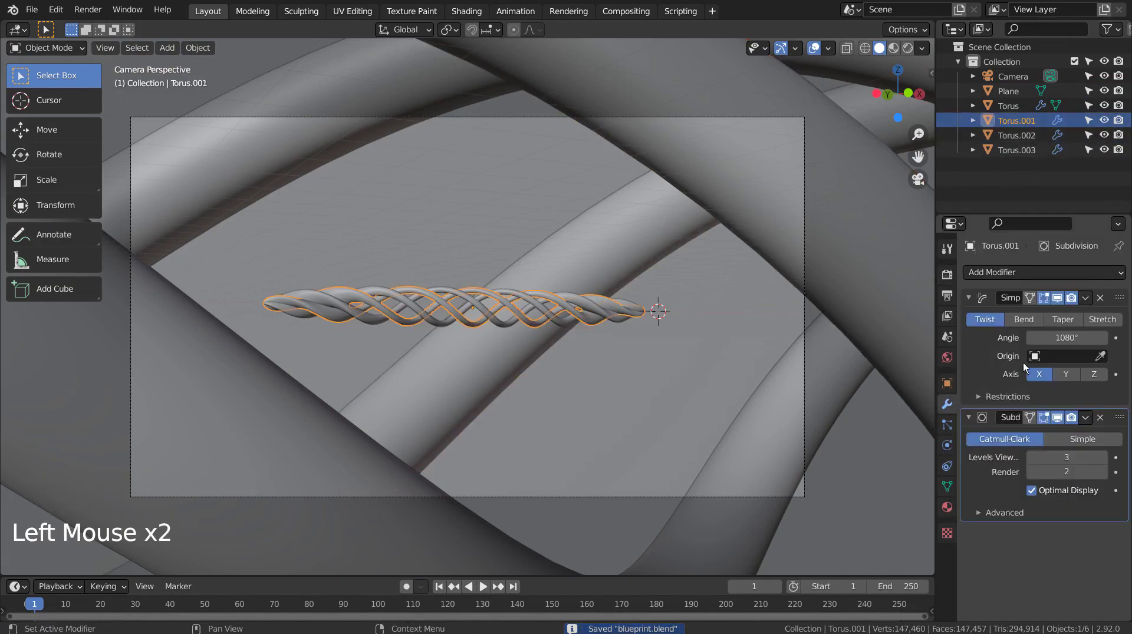
left_click(1107, 472)
left_click(1026, 135)
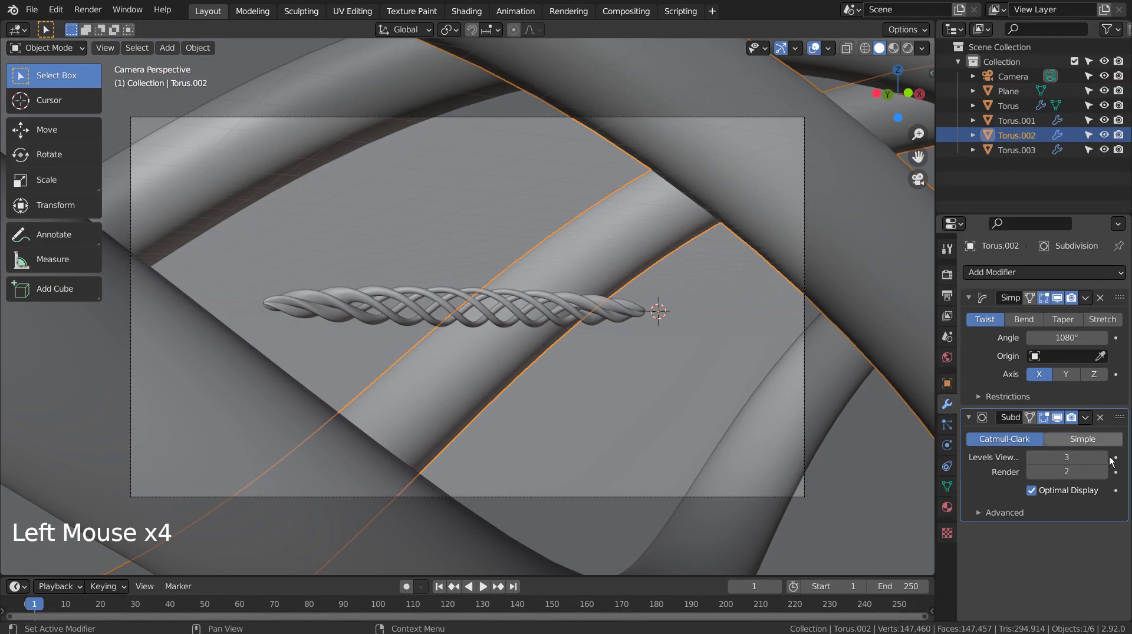
left_click(1033, 137)
left_click(1026, 150)
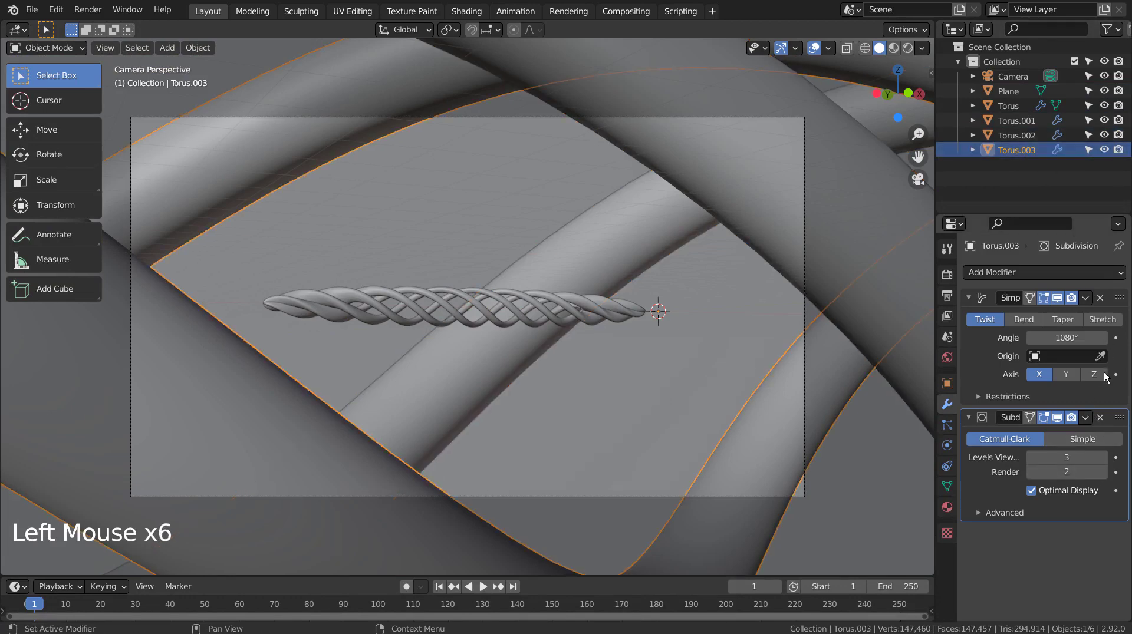
left_click(1104, 473)
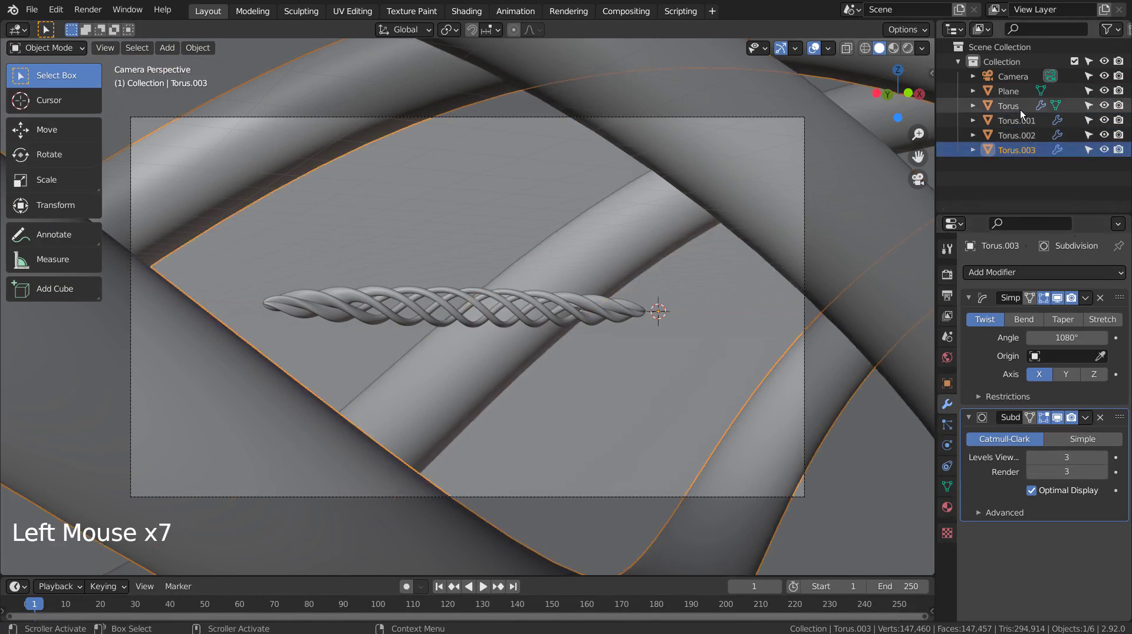
Save the file with the backdrop plane selected and render the camera image
left_click(660, 283)
key("F12")
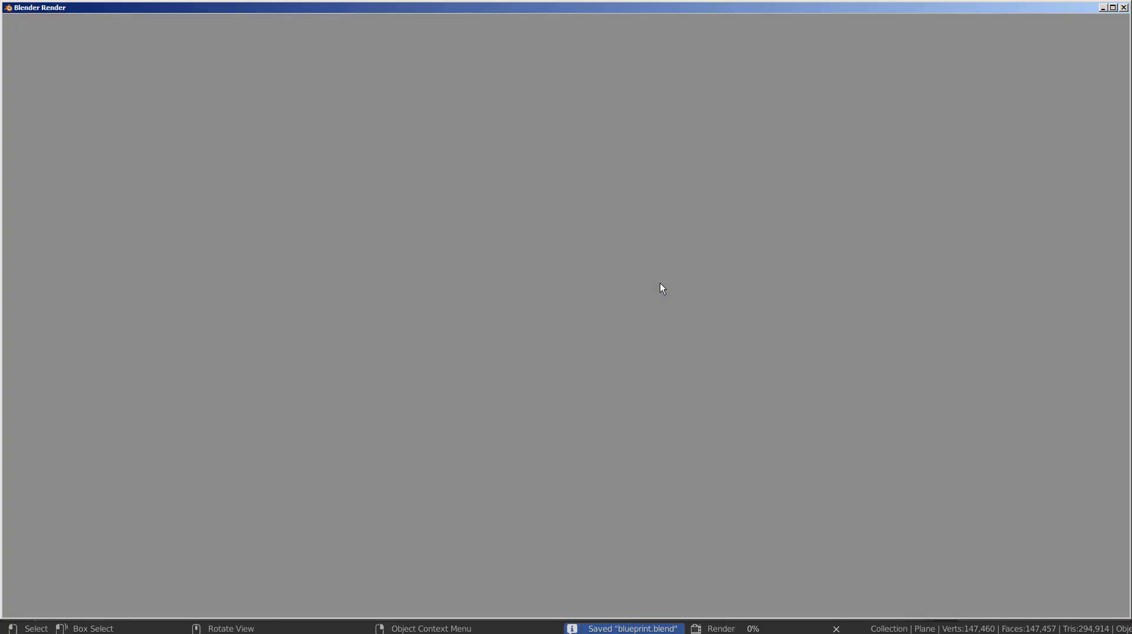